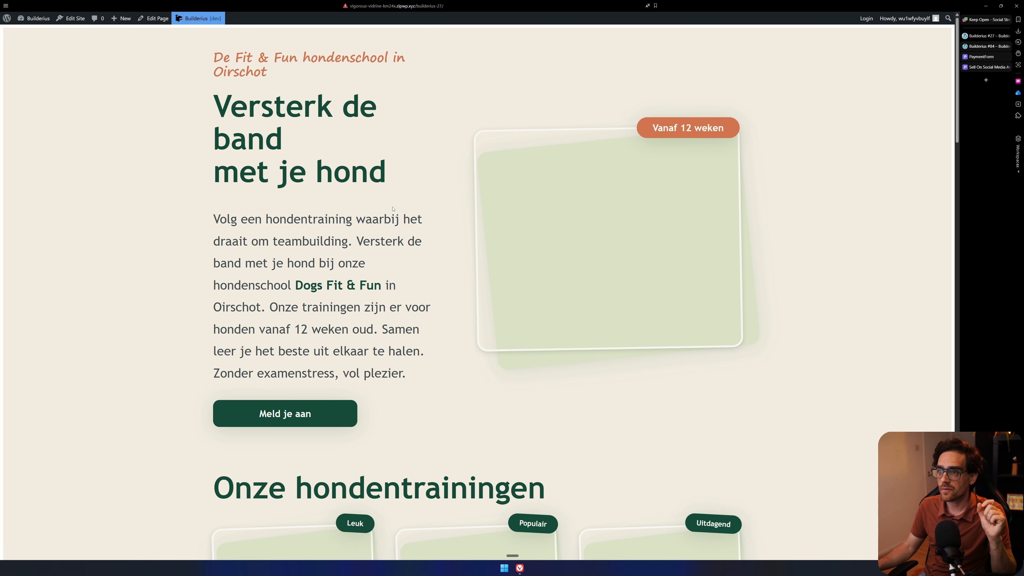
Examine the dog school's homepage and its Funtraining landing page, down to the price of the 10-lesson block
scroll(393, 208, "down", 20)
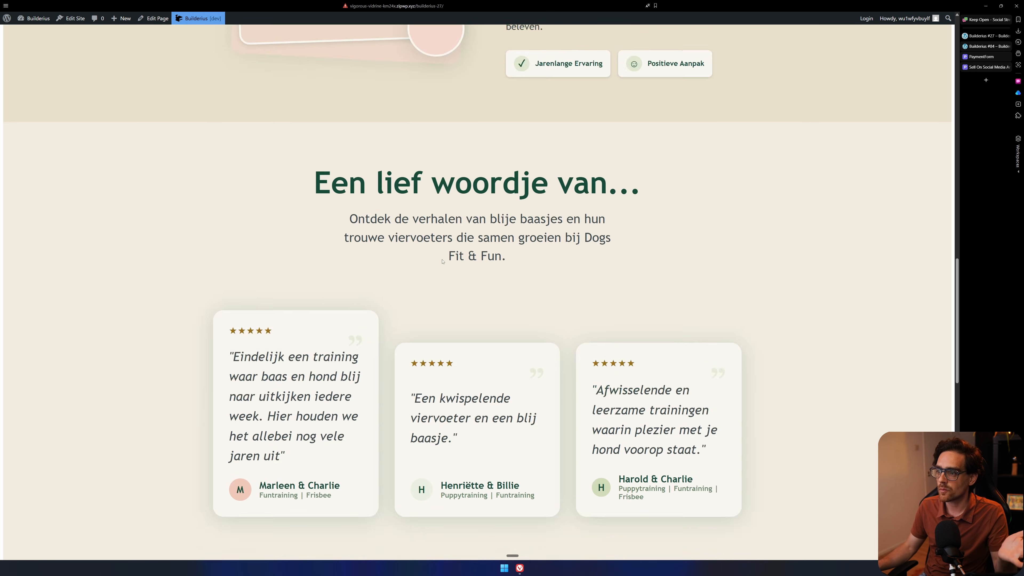
scroll(441, 262, "down", 15)
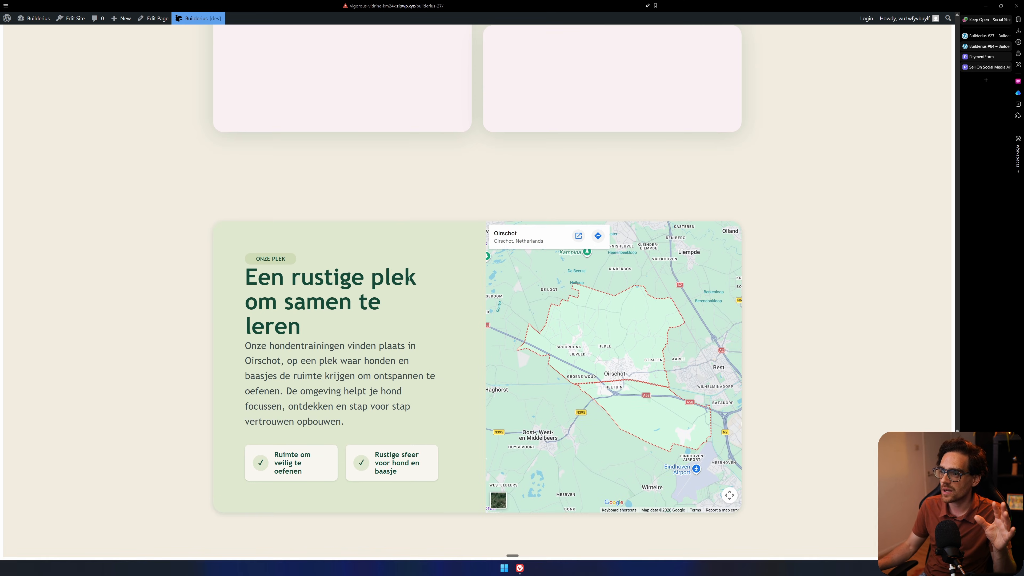
scroll(743, 229, "up", 15)
scroll(682, 238, "up", 5)
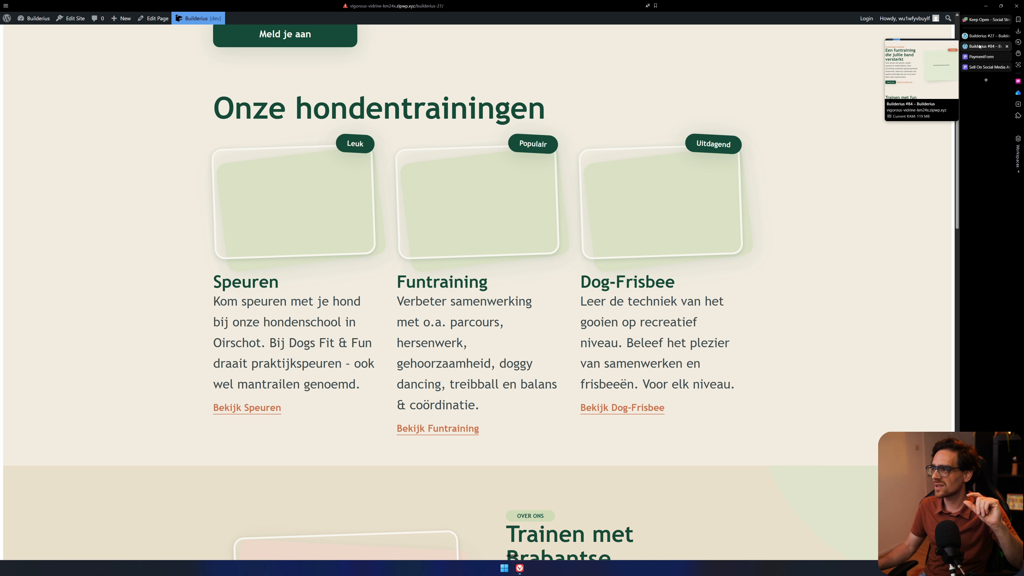
left_click(987, 45)
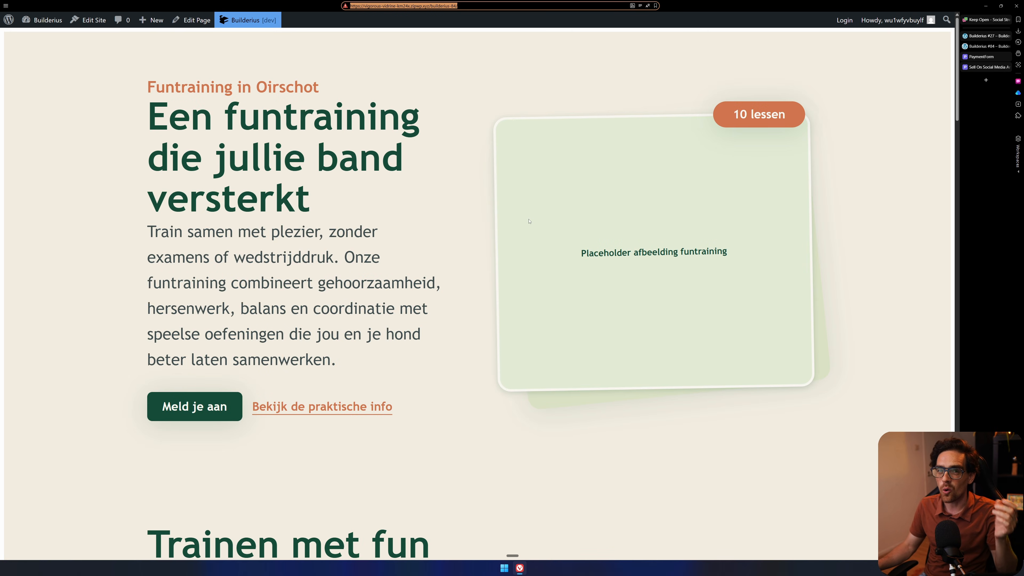
scroll(507, 250, "down", 2)
scroll(513, 284, "down", 2)
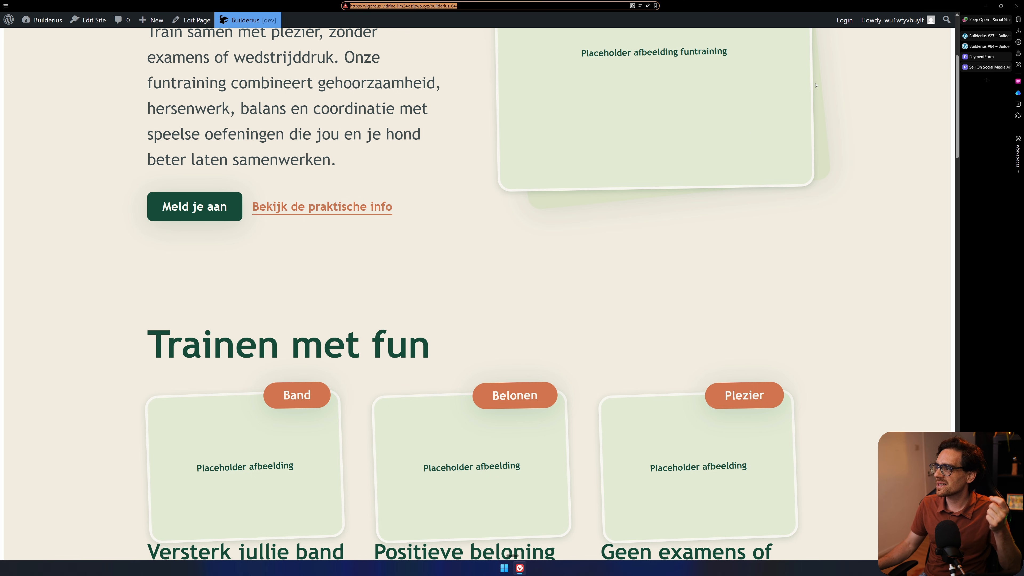
left_click(987, 36)
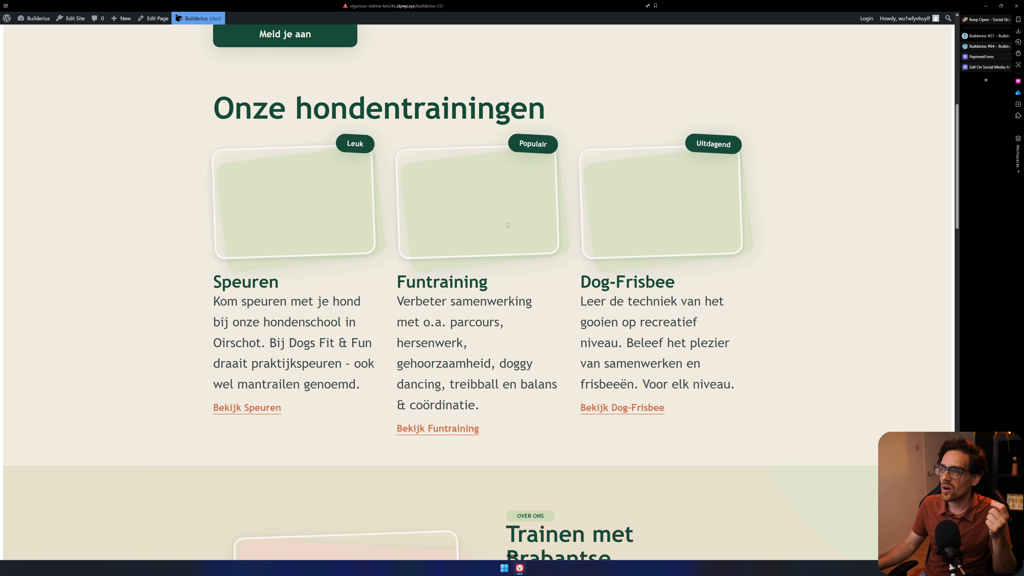
left_click(982, 47)
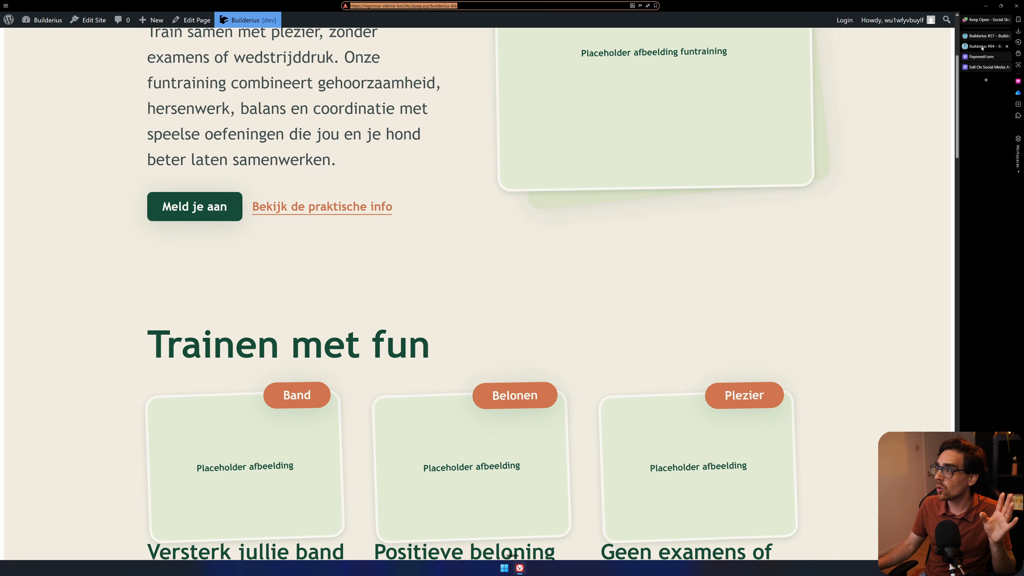
scroll(803, 209, "down", 15)
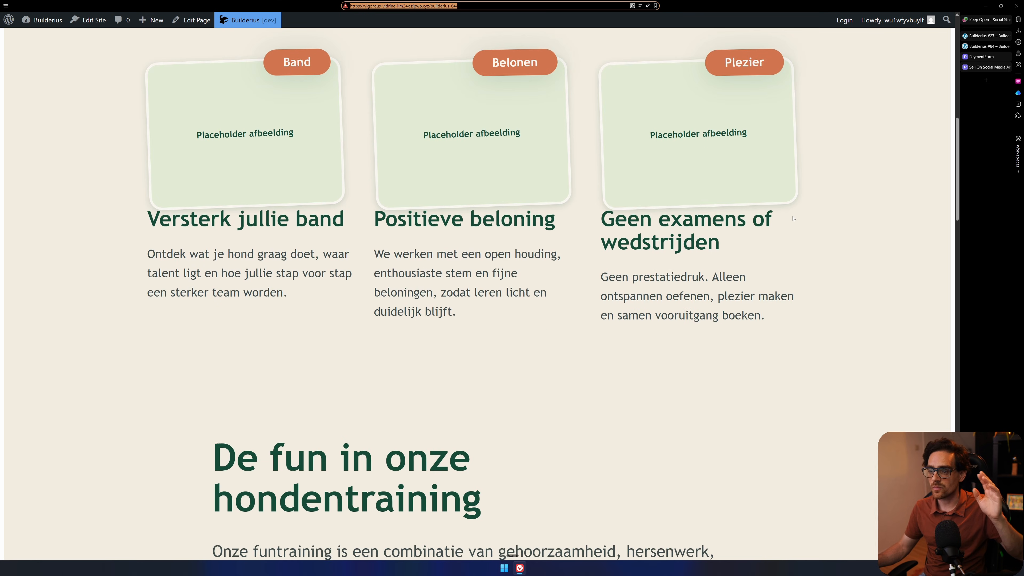
scroll(775, 229, "down", 20)
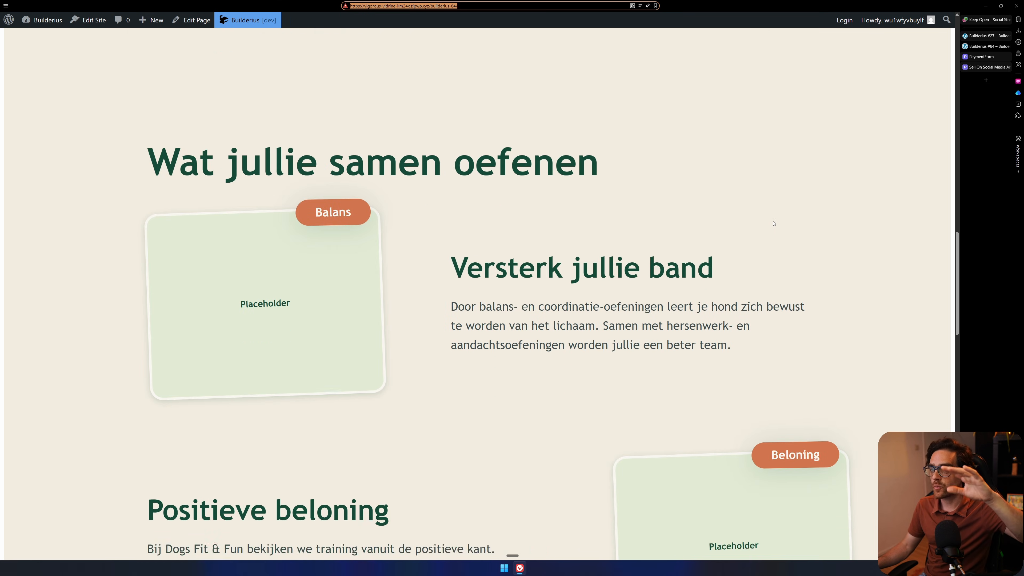
scroll(774, 224, "down", 10)
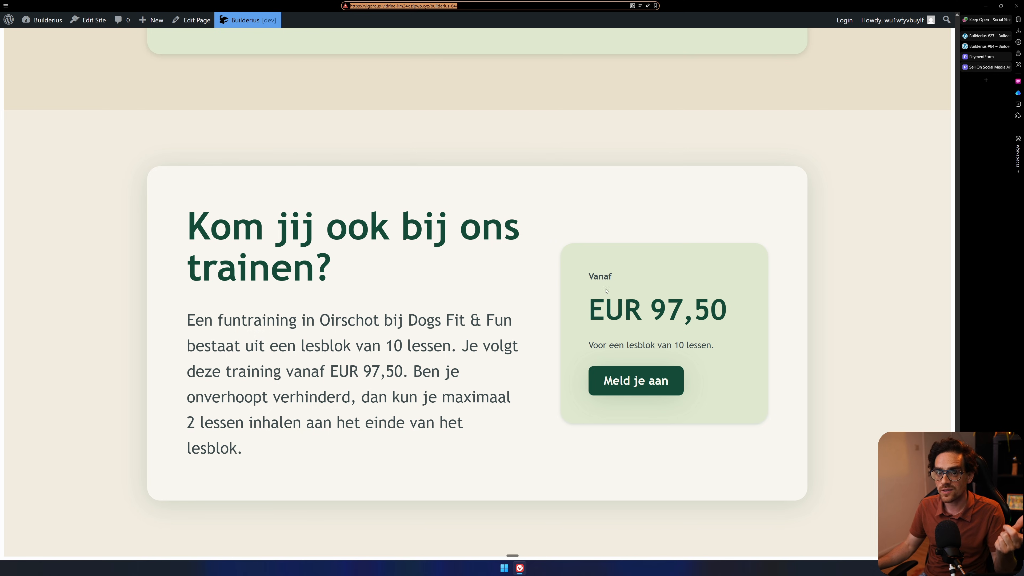
left_click_drag(650, 310, 696, 309)
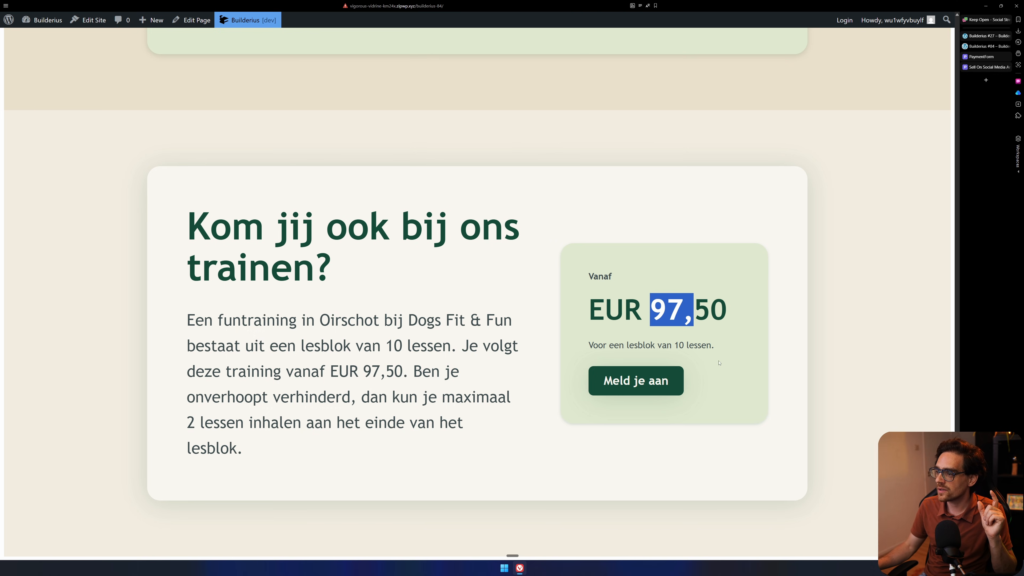
Open the sign-up form from the Funtraining price card and set the training quantity to 1
left_click(633, 388)
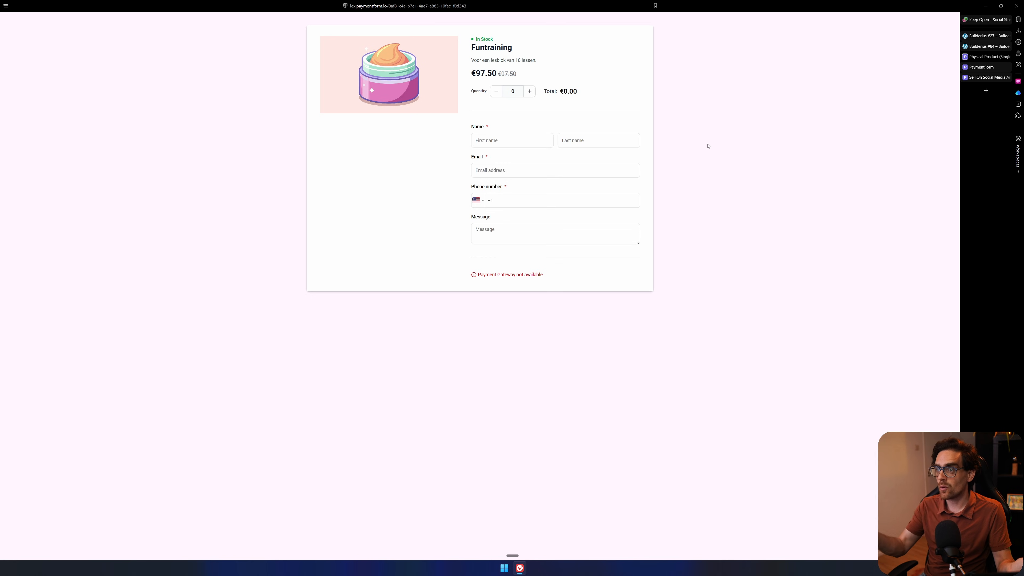
left_click(529, 93)
left_click(497, 92)
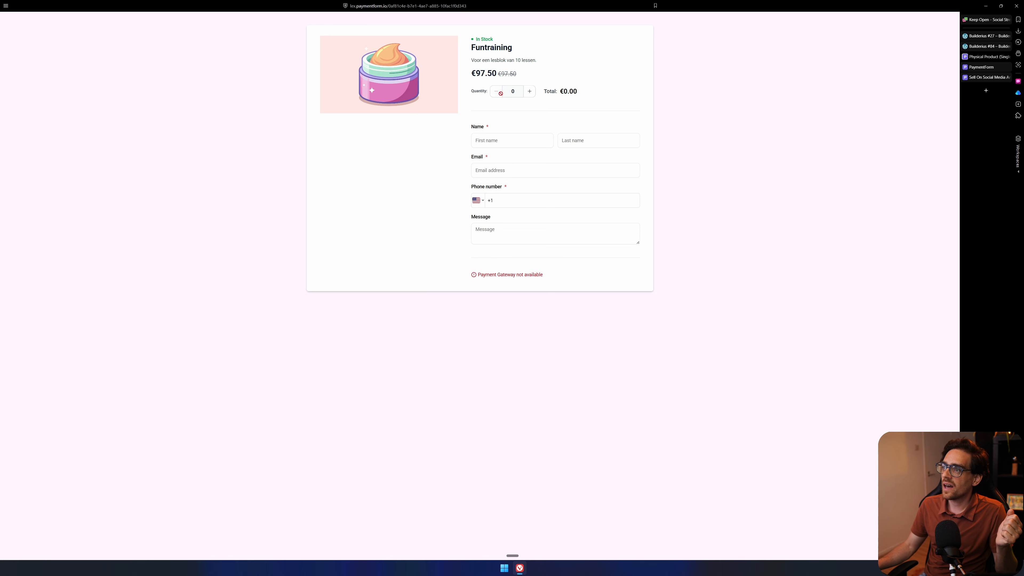
left_click(529, 92)
left_click(496, 92)
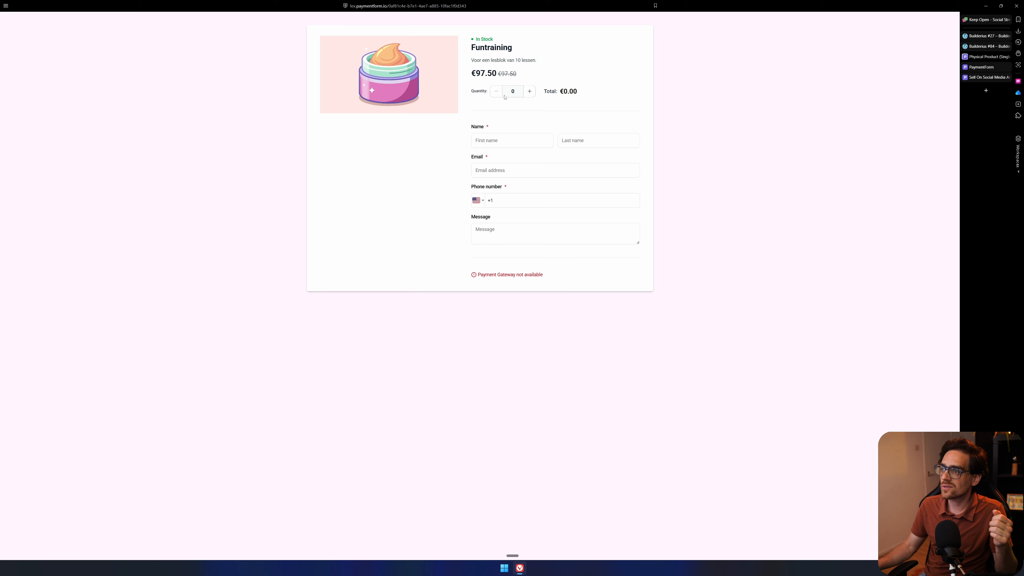
left_click(529, 93)
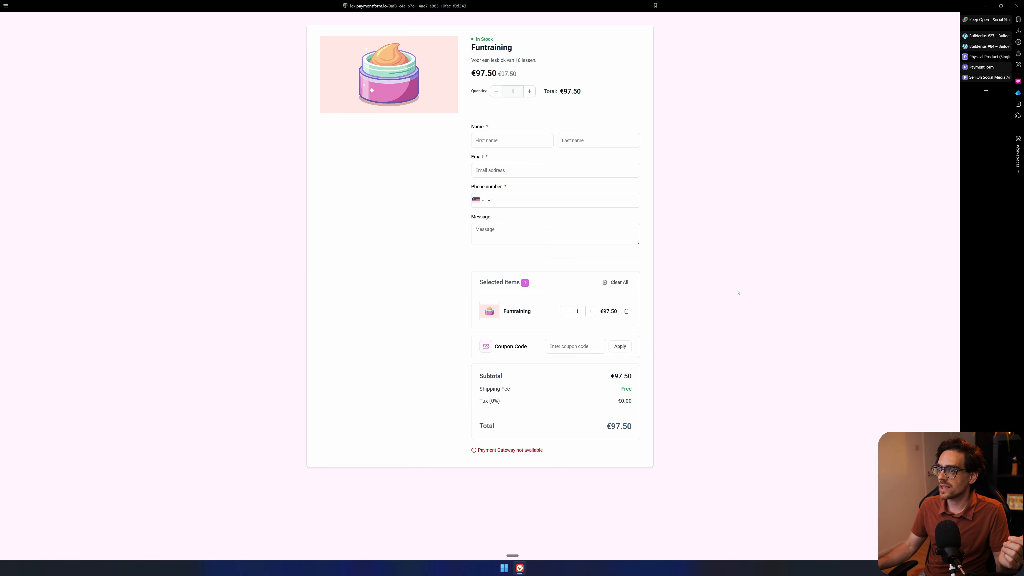
Switch to the PaymentForm.io dashboard and create a new form from the Physical Product (Single) template
left_click(984, 67)
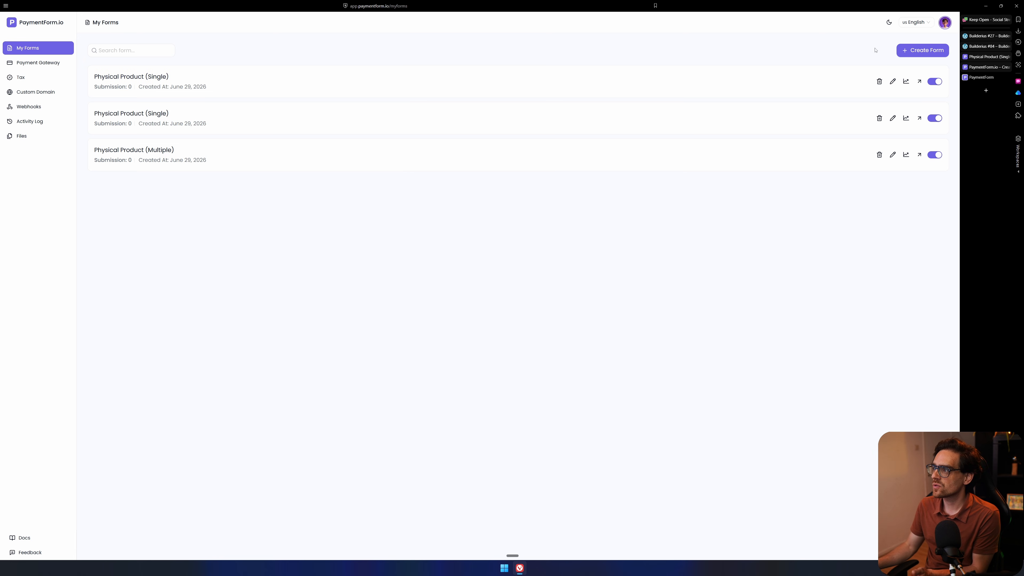
left_click(920, 51)
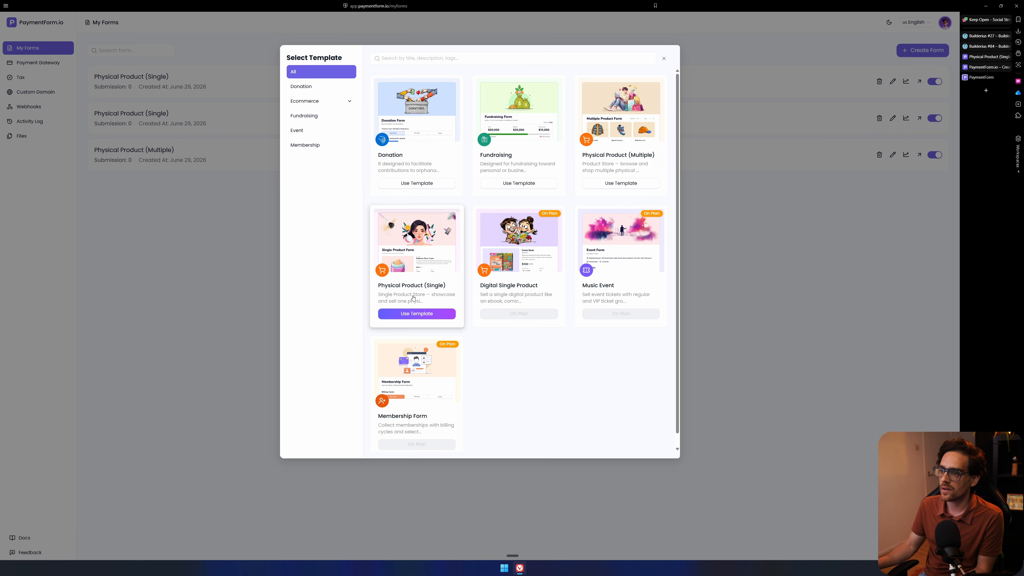
left_click(421, 314)
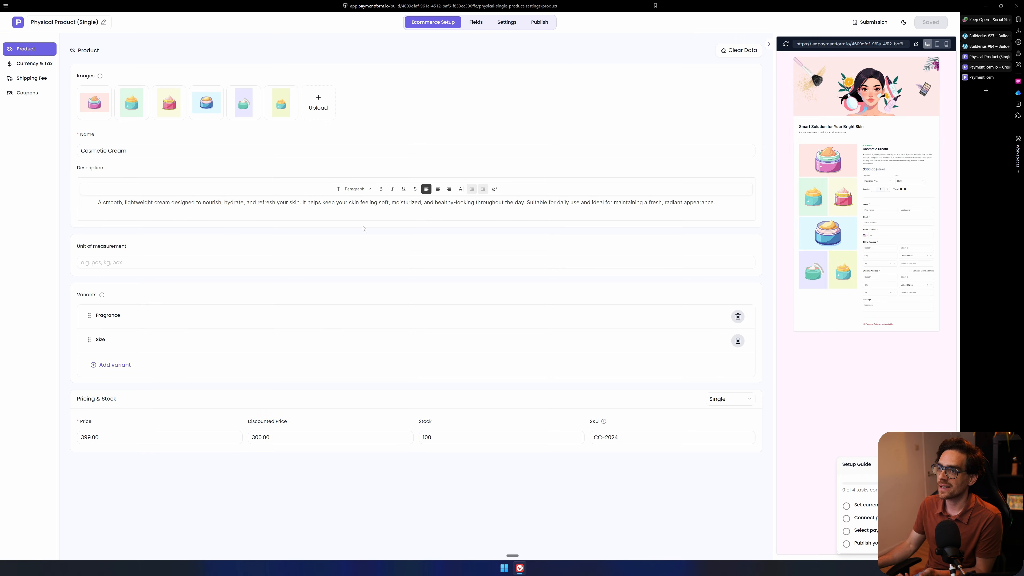
Upload the thumbnail file as a product image and remove the first three and the fifth of the original sample images
left_click(146, 88)
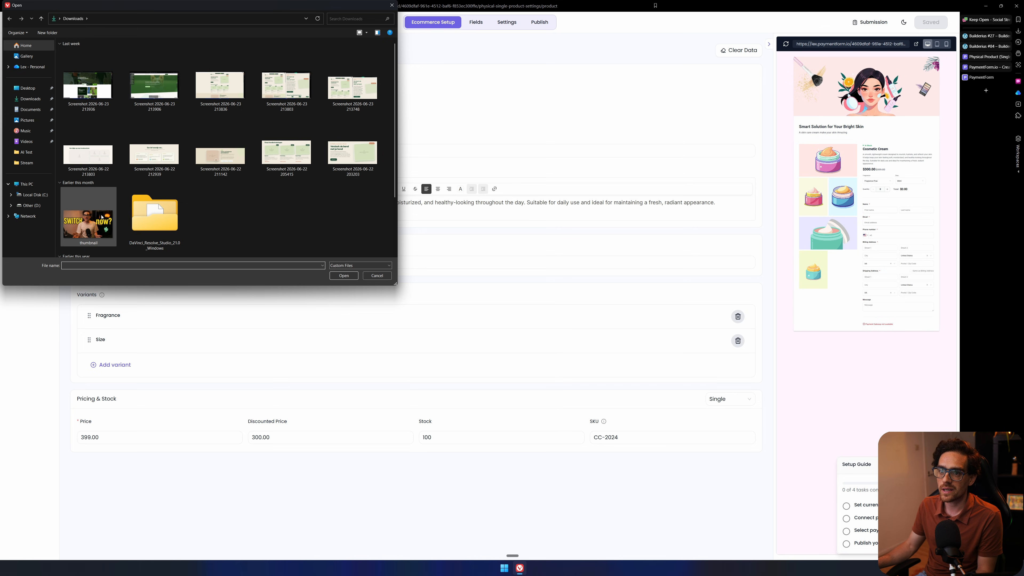
left_click(88, 220)
left_click(343, 276)
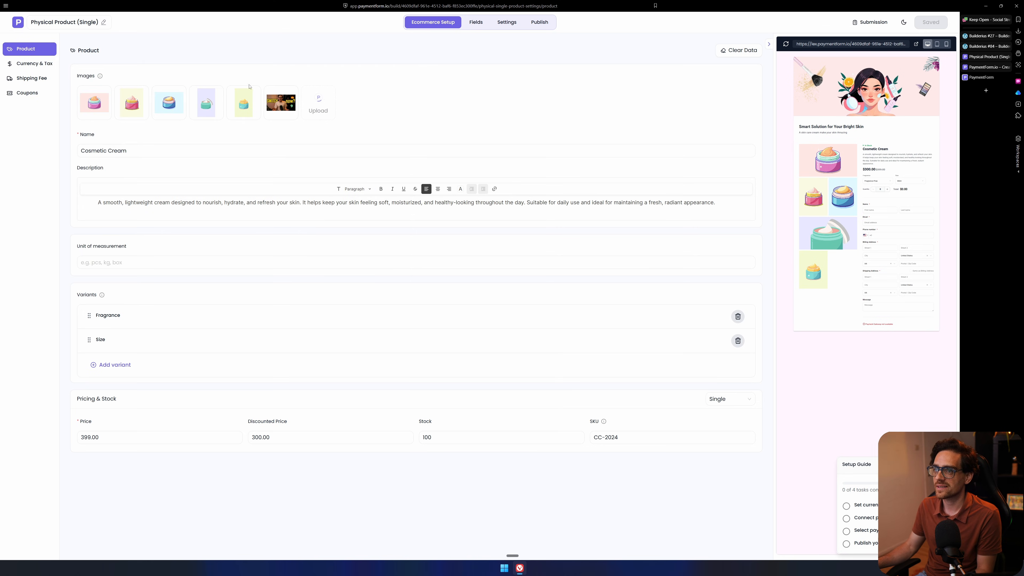
left_click(109, 88)
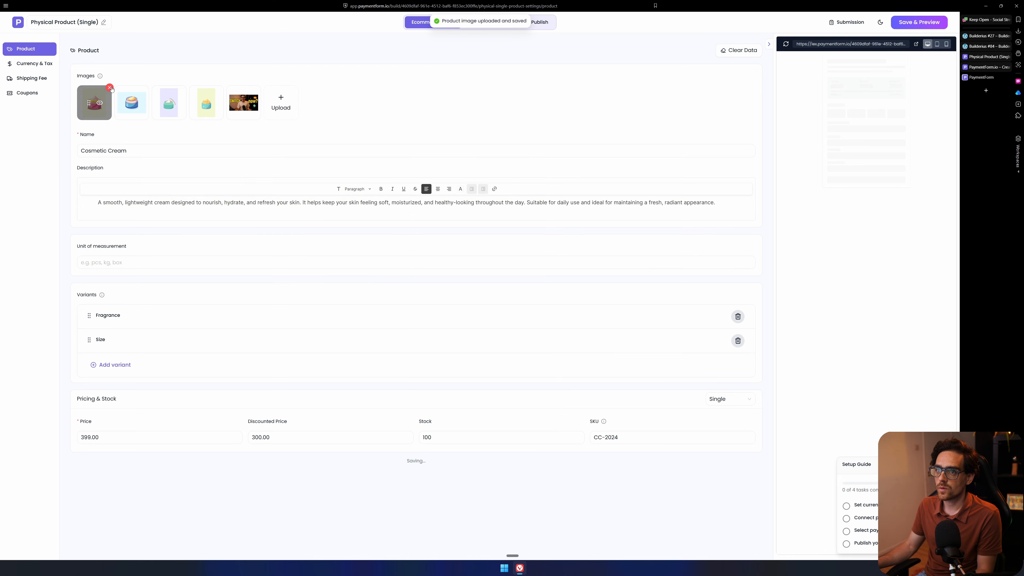
left_click(109, 88)
Rename the product to "Fun Traing" and expand the Fragrance variant's options
triple_click(259, 151)
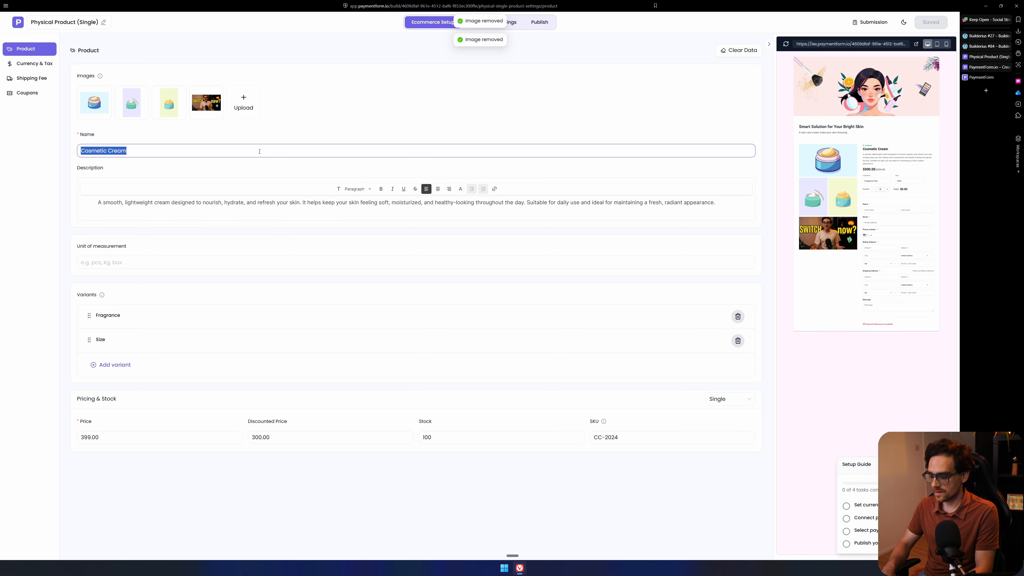
type("Fun Traing")
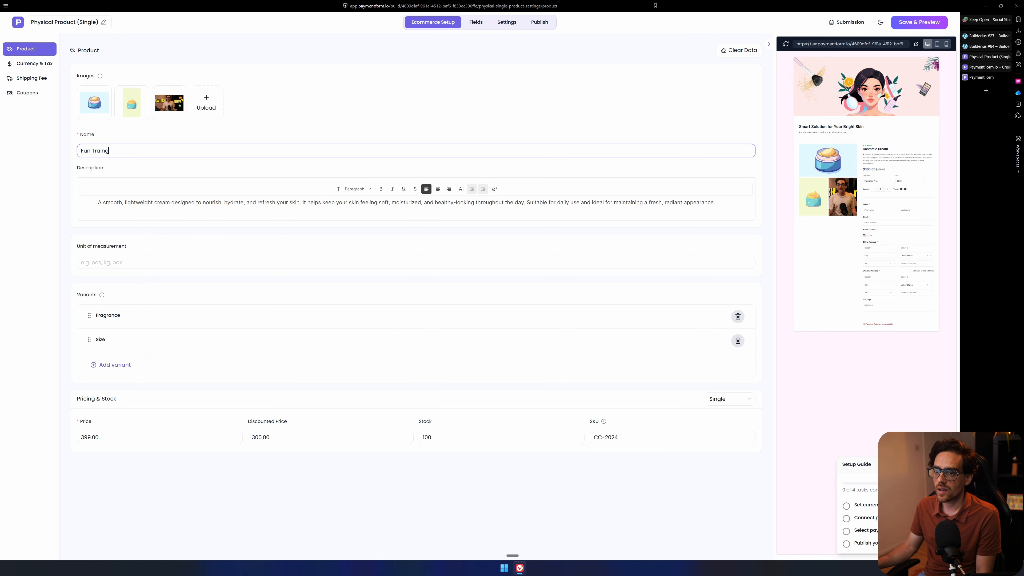
left_click(663, 326)
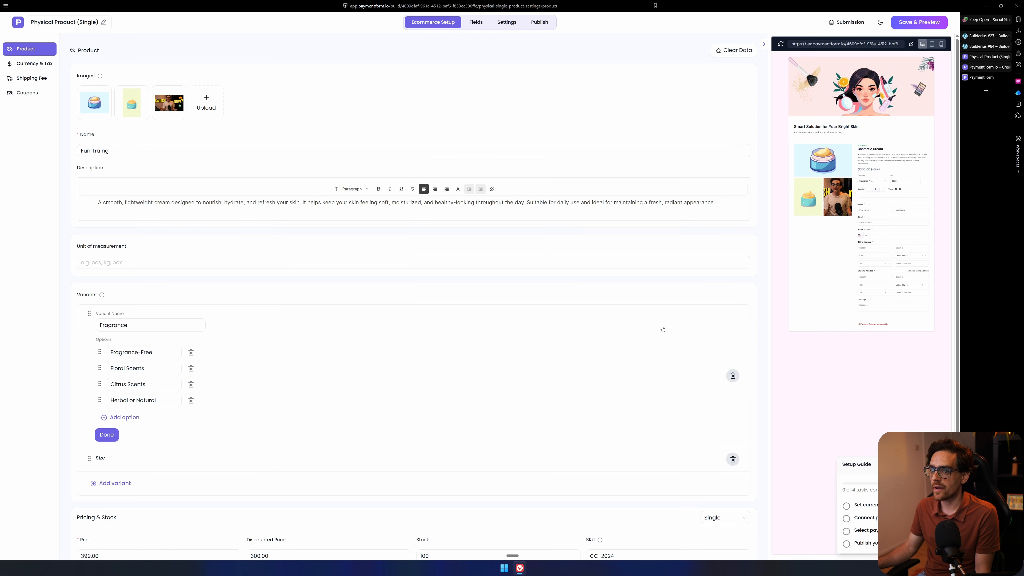
scroll(242, 342, "down", 1)
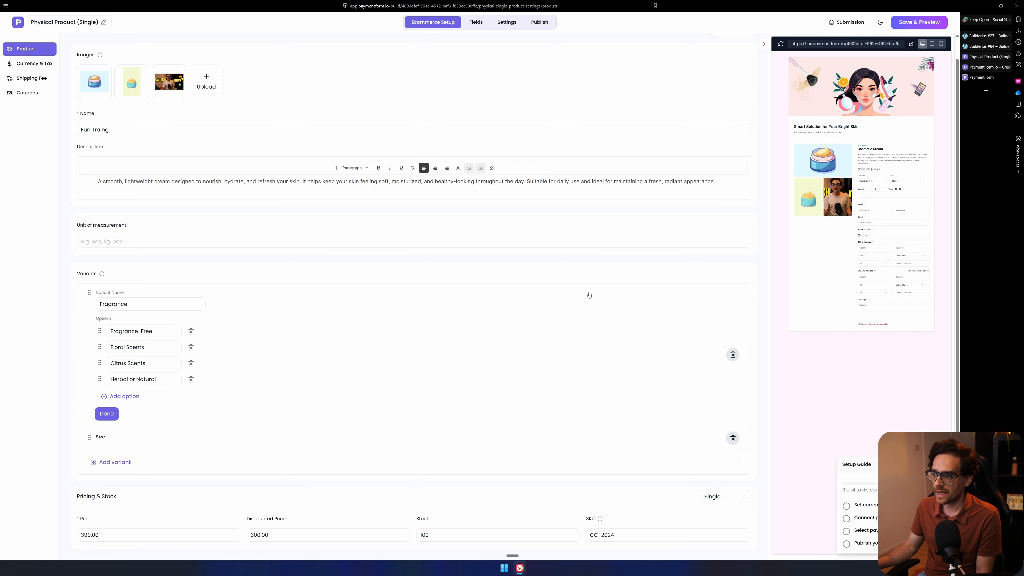
Set the product's price to 97.50 and clear its discounted price
left_click(202, 529)
key("ctrl+a")
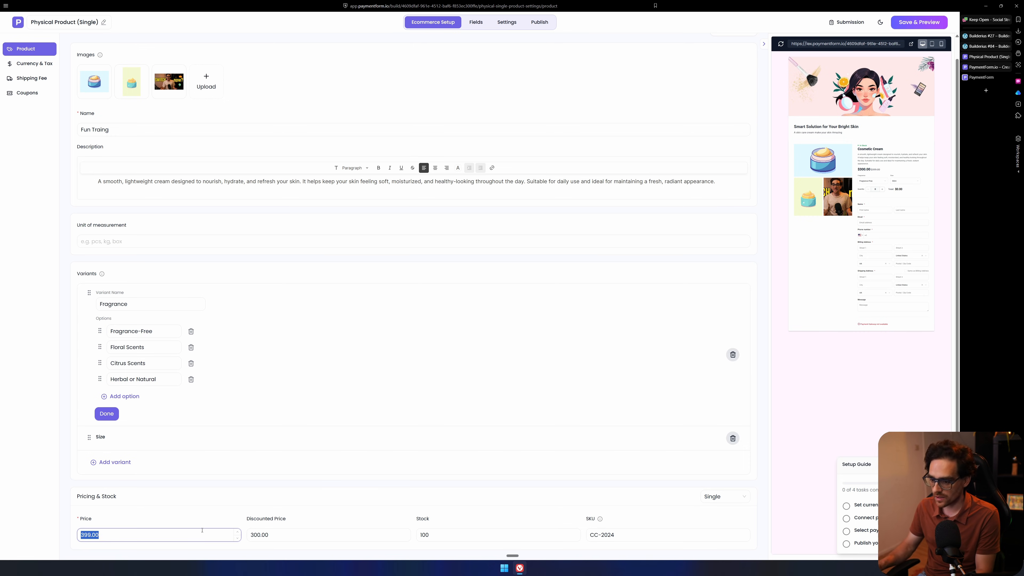
type("97.")
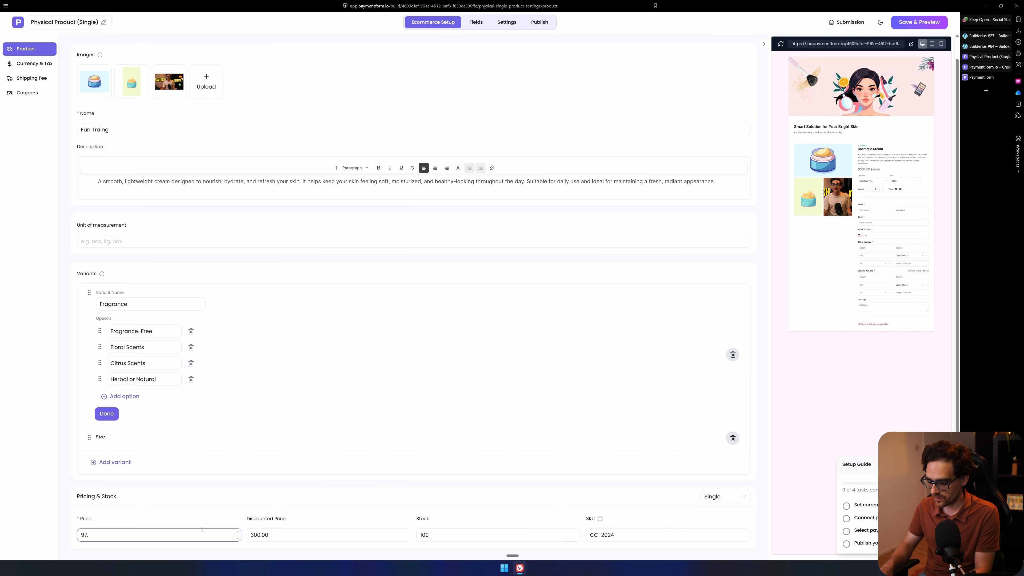
type("50")
key("Tab")
key("BackSpace")
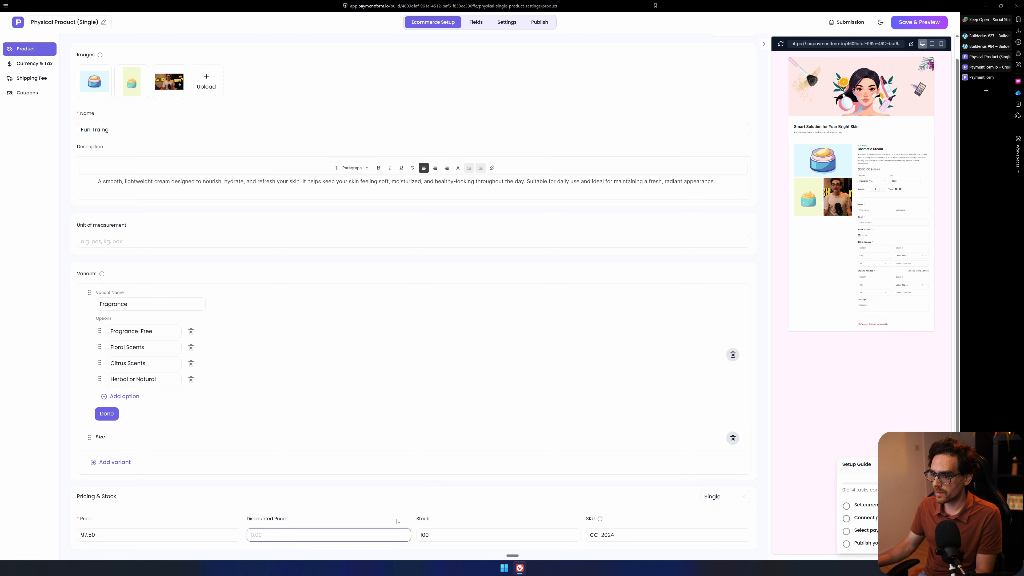
left_click(479, 501)
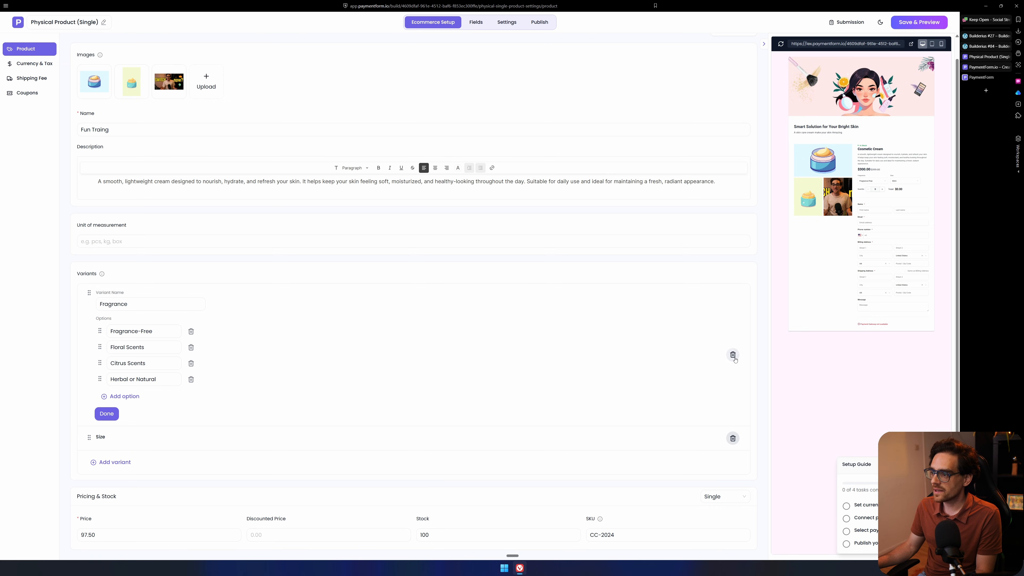
Delete the Fragrance and Size variants from the product
left_click(732, 354)
double_click(464, 413)
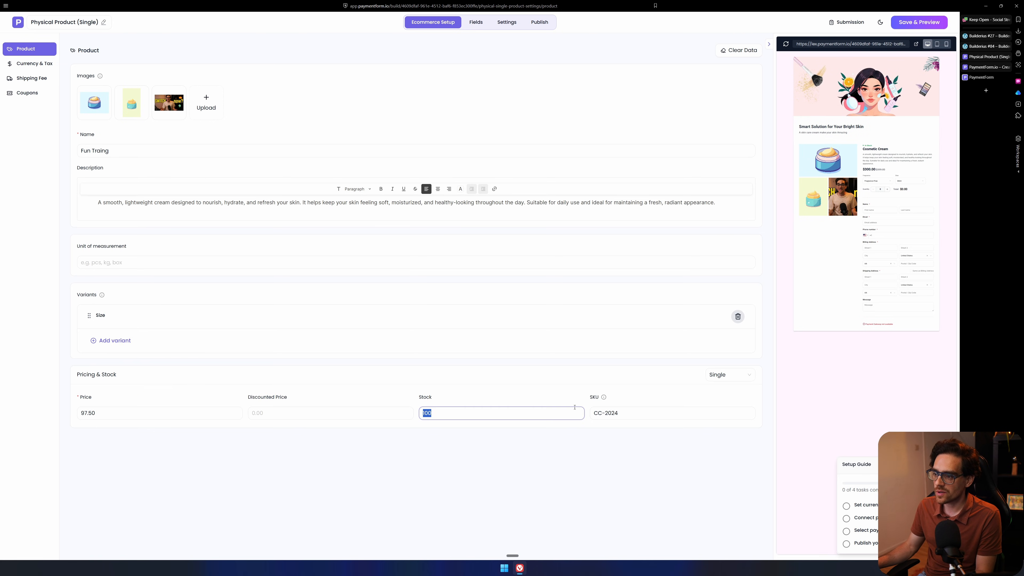
key("Tab")
left_click(738, 316)
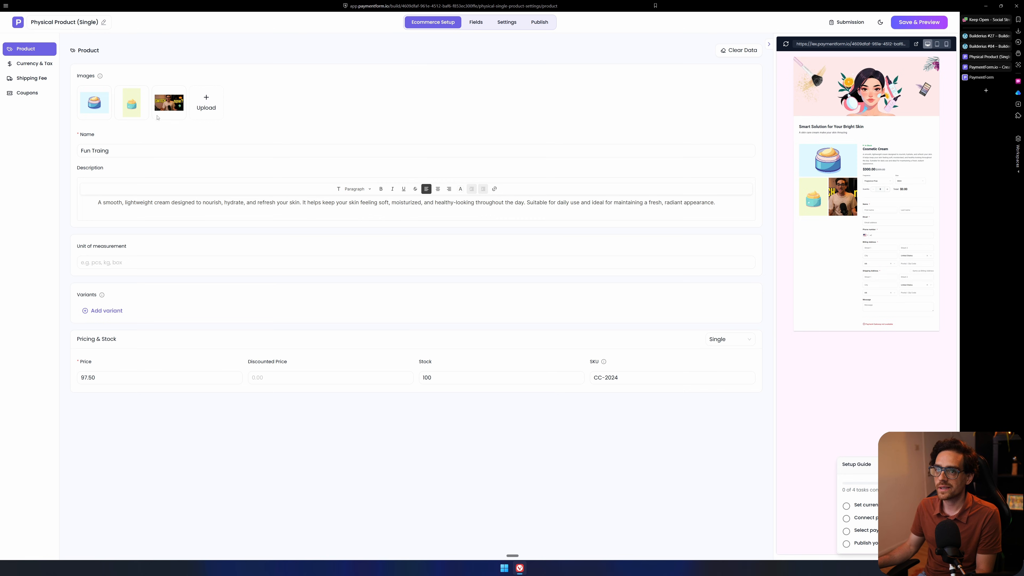
Set the form's currency to Euro (EUR) and its tax rule to Dutch Tax, and save the form
left_click(35, 63)
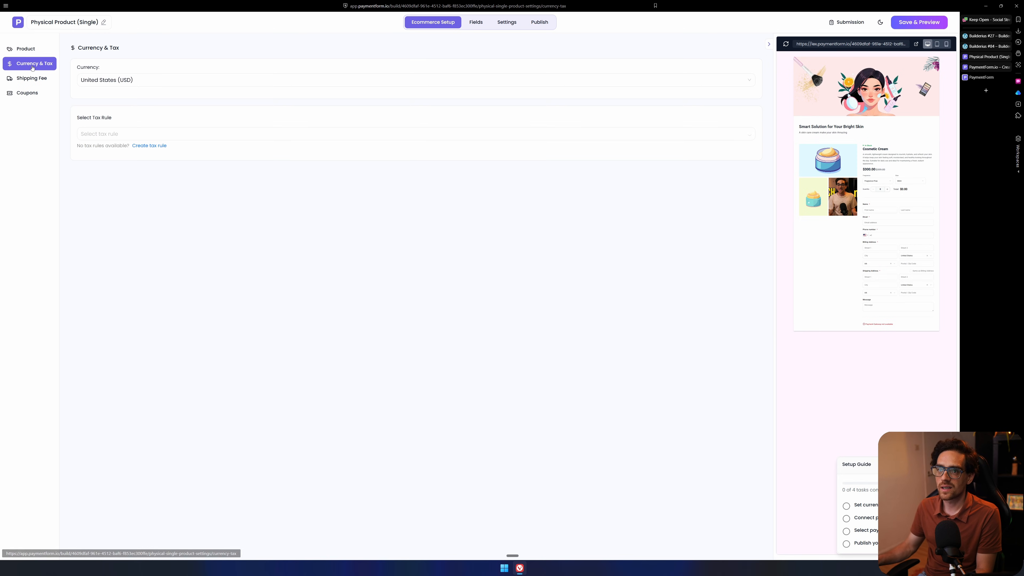
left_click(129, 80)
type("eur")
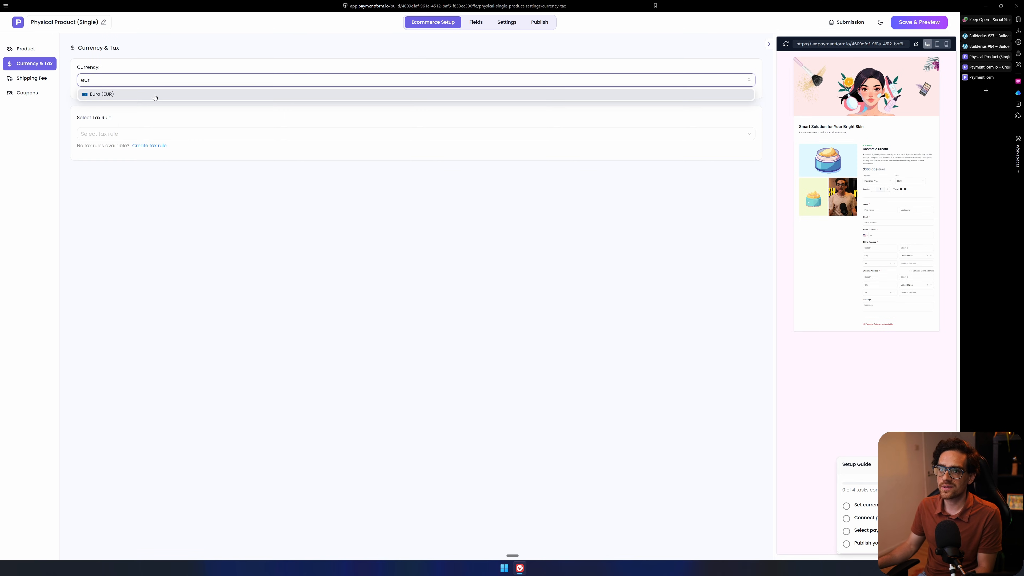
left_click(155, 95)
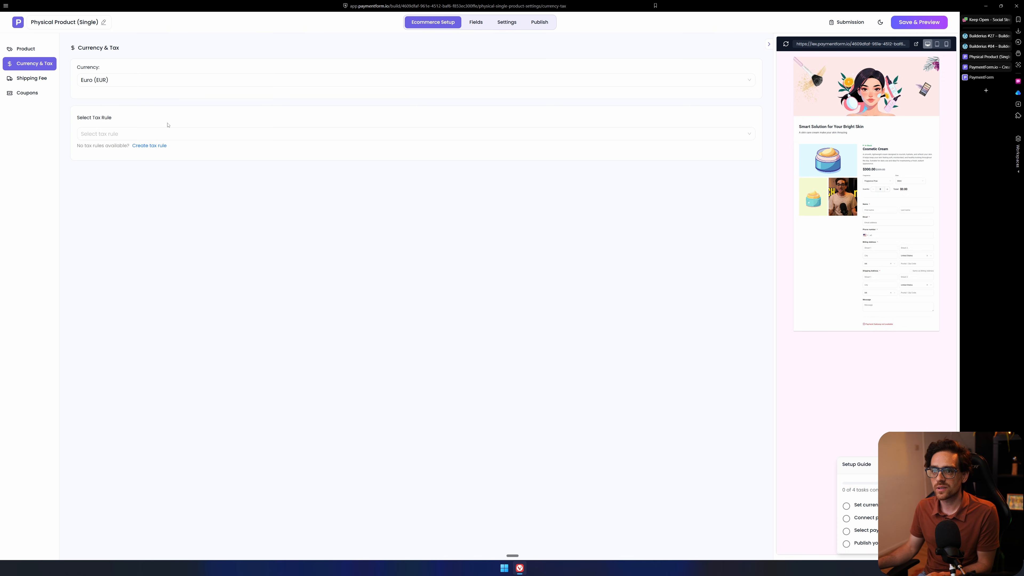
left_click(168, 132)
left_click(123, 147)
left_click(919, 22)
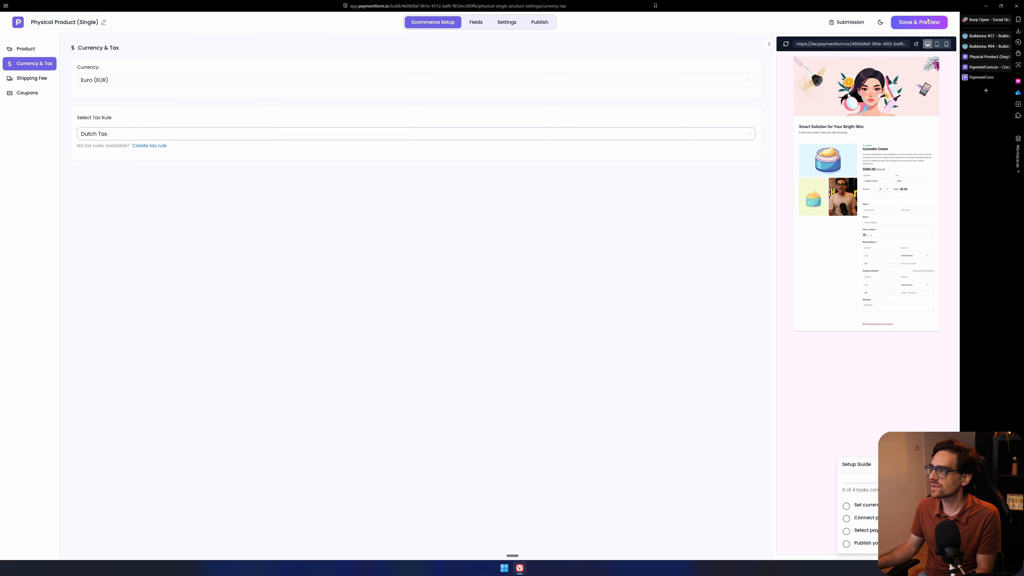
Examine the title and tax basis settings for creating a tax rule, and check the existing Dutch Tax rule
left_click(146, 146)
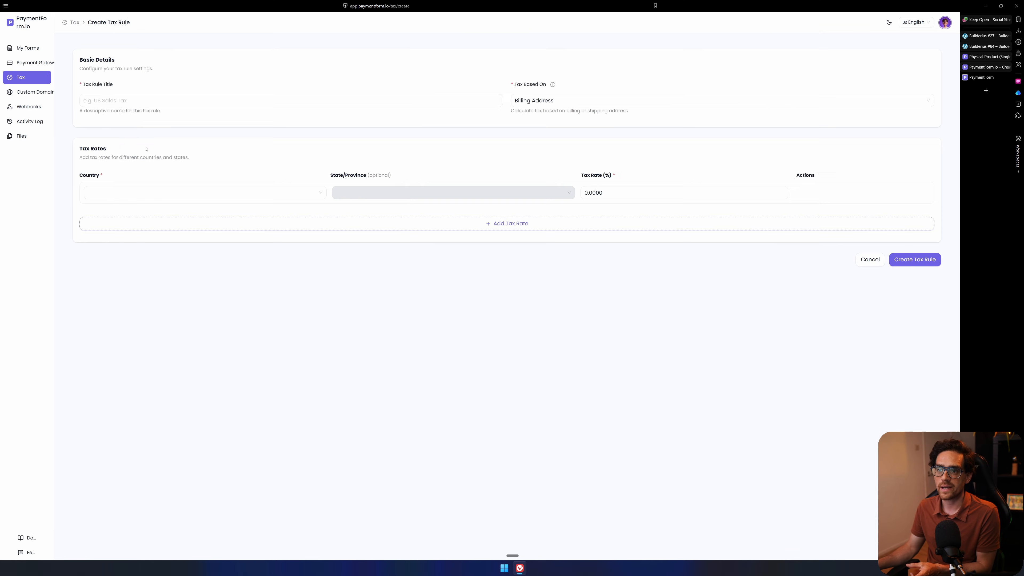
left_click(149, 105)
left_click_drag(107, 85, 176, 82)
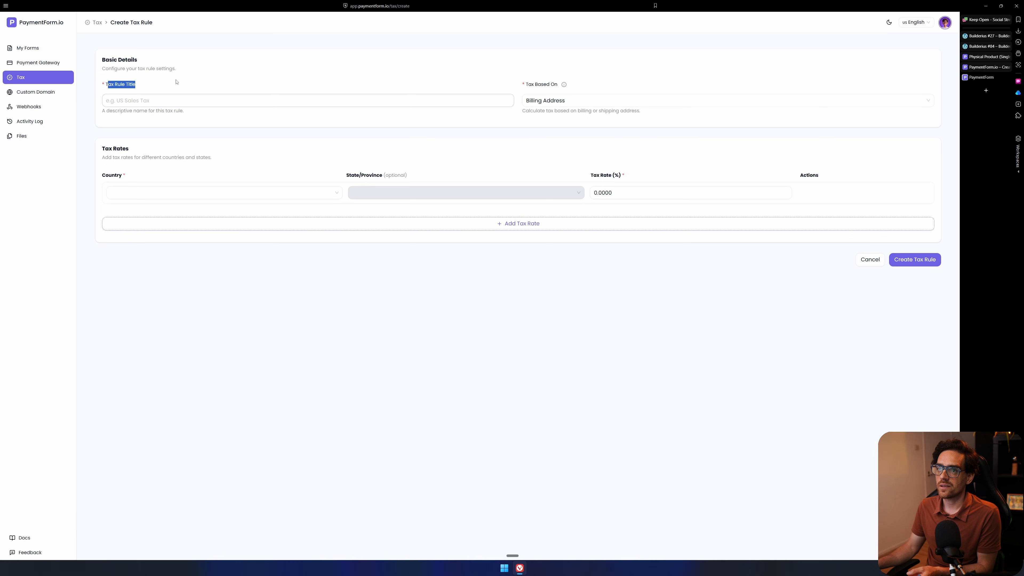
left_click_drag(527, 84, 557, 84)
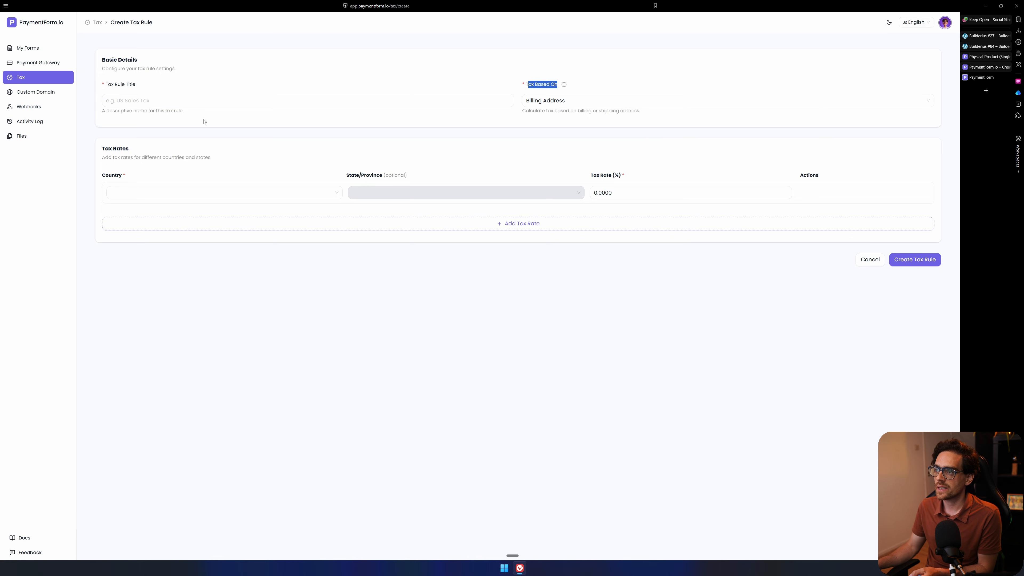
left_click(29, 77)
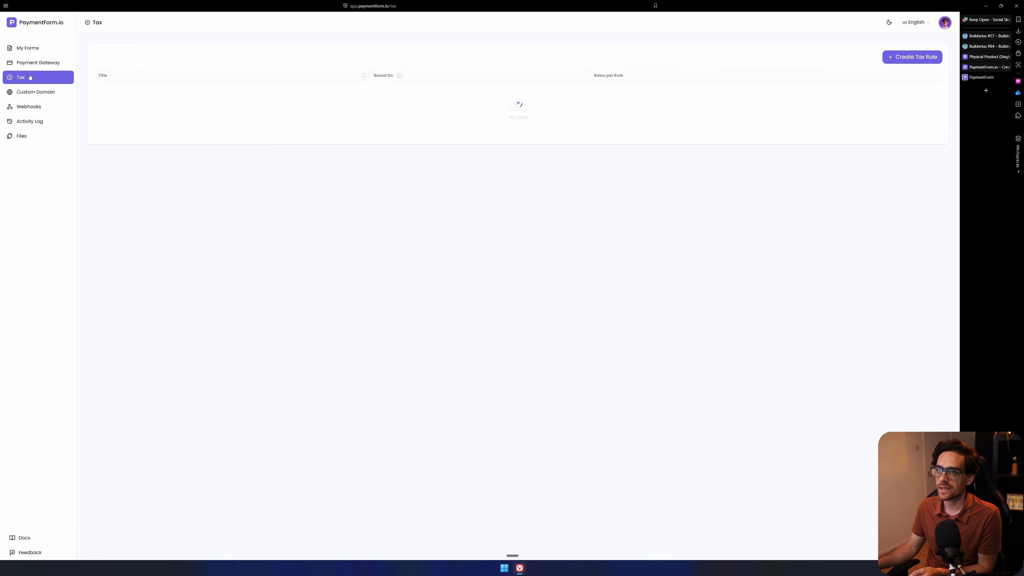
triple_click(101, 97)
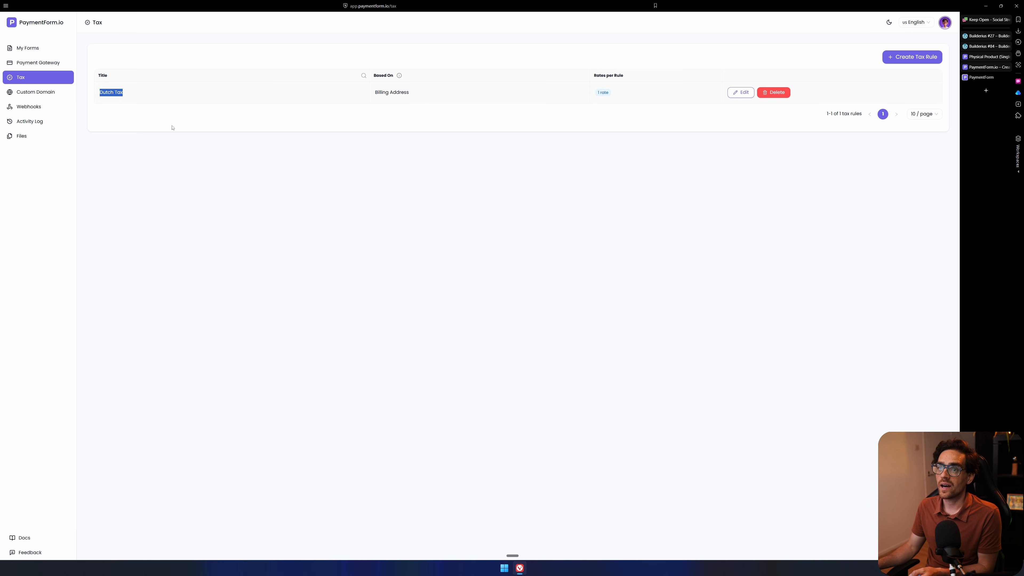
Look over the available payment gateways including Mollie, and reopen the first Physical Product (Single) form for editing
left_click(41, 65)
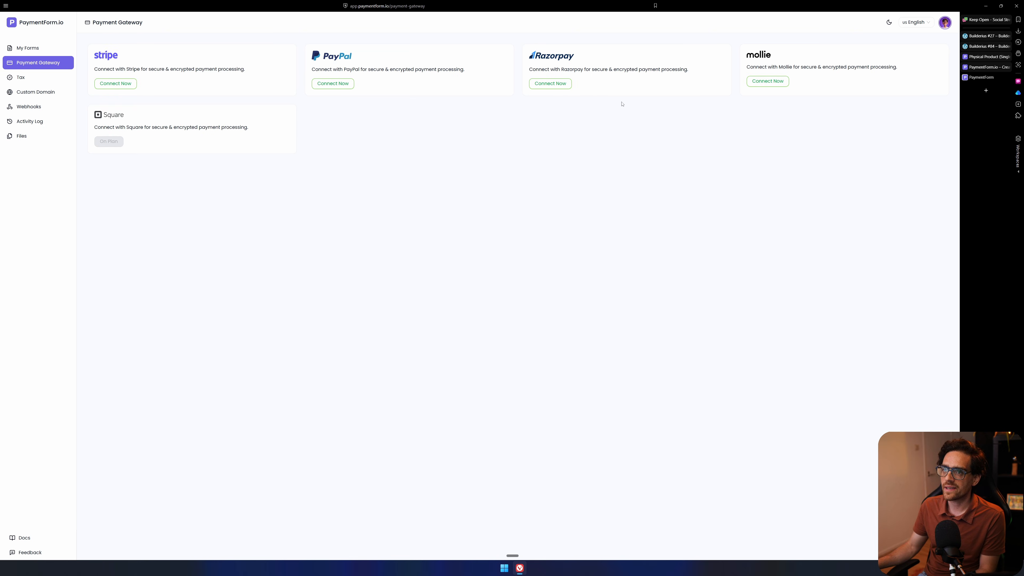
left_click(763, 85)
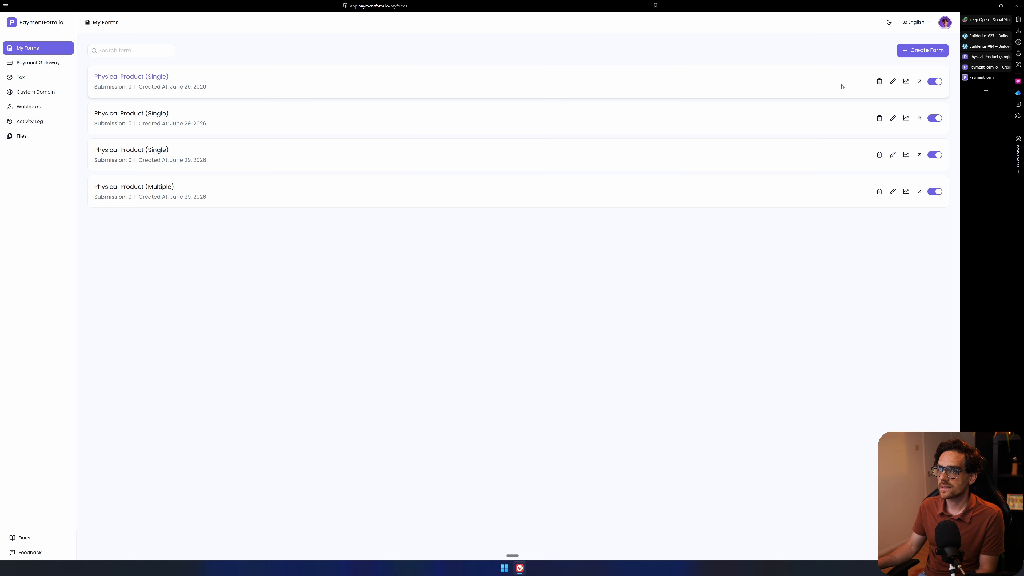
left_click(892, 81)
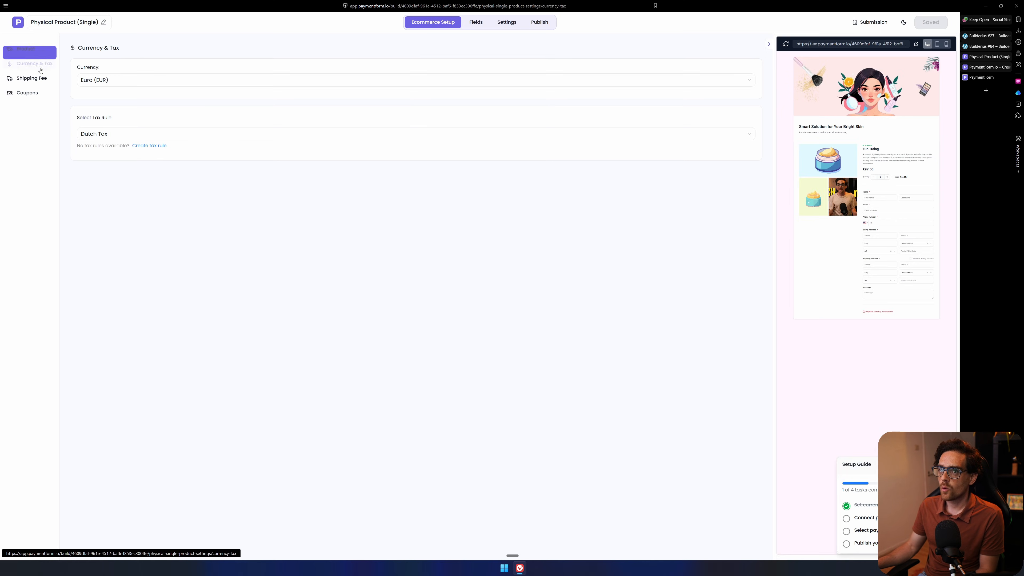
Disable shipping in the form's shipping fee settings
left_click(31, 77)
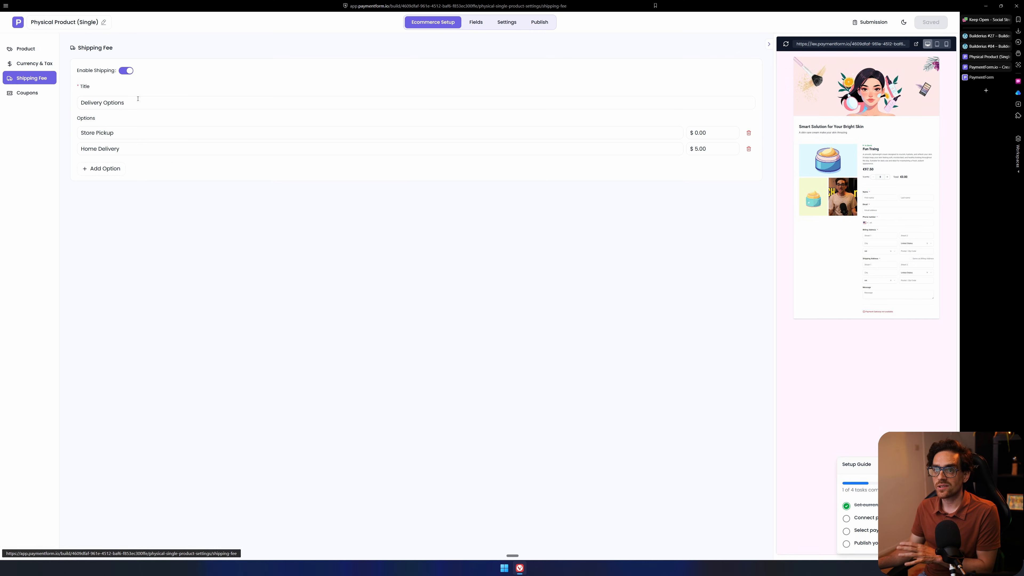
left_click(126, 71)
left_click(198, 55)
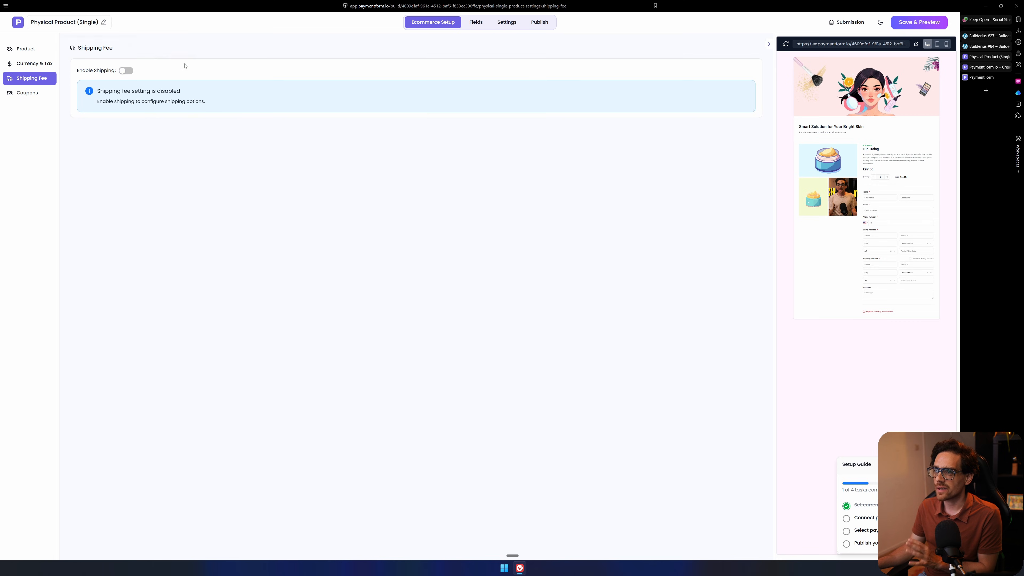
Start a new coupon for the form with the coupon code RENEWAL
left_click(27, 92)
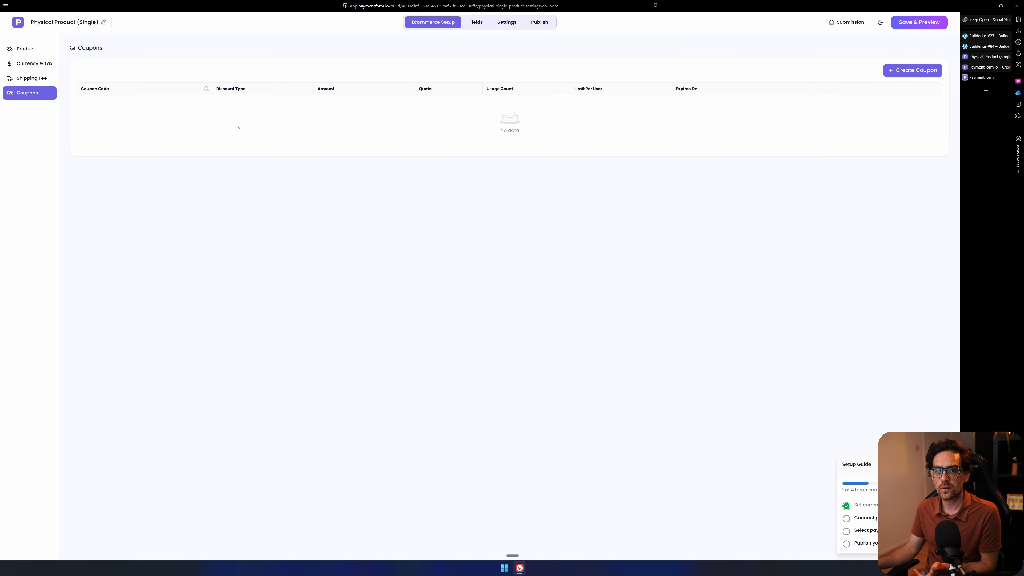
left_click(927, 72)
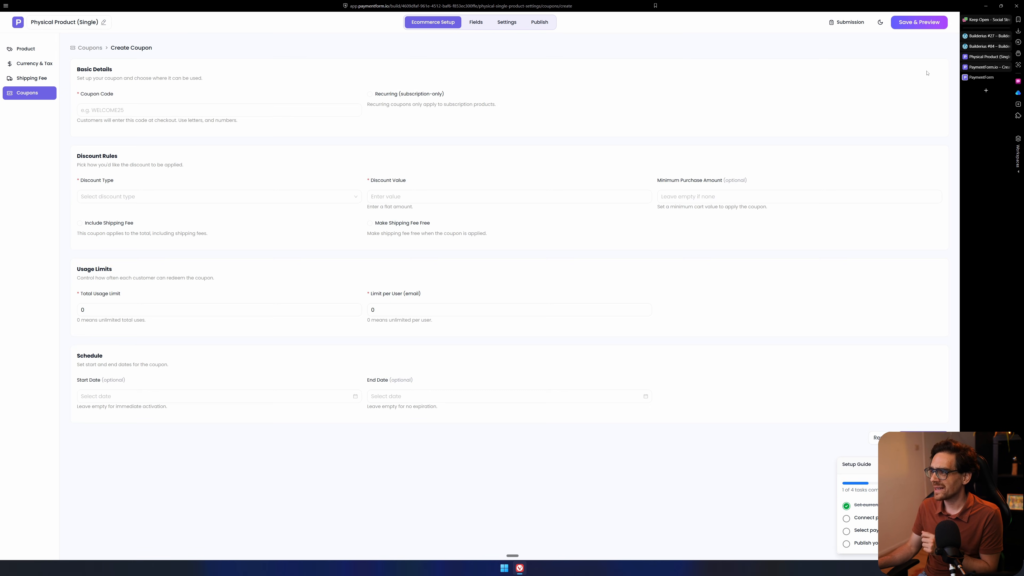
left_click(145, 113)
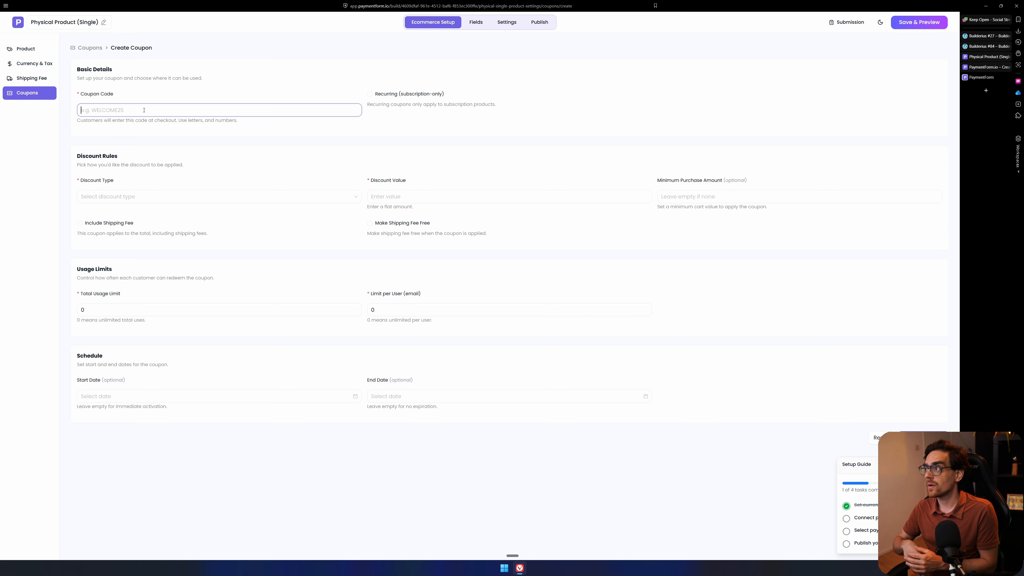
type("R")
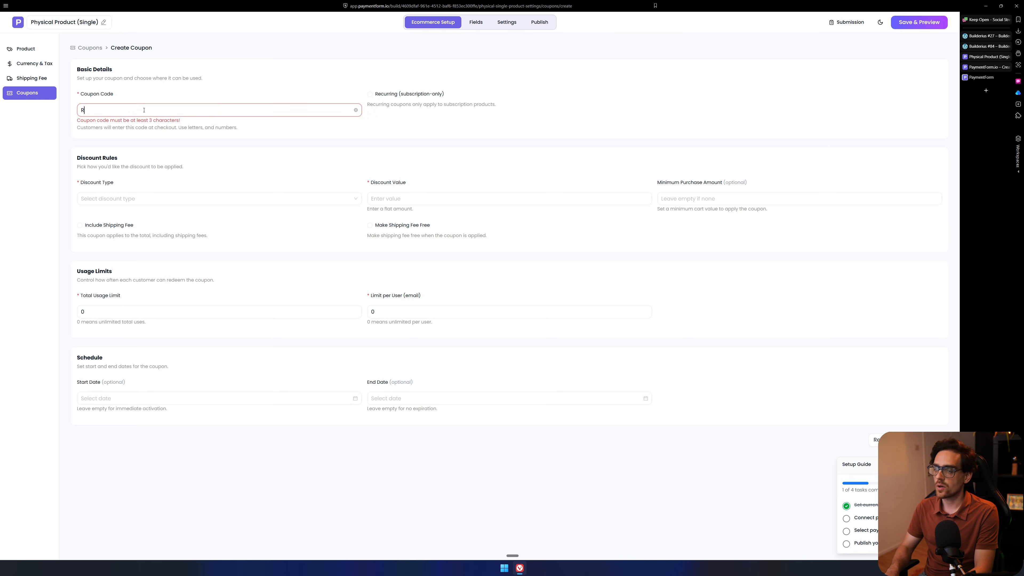
type("ENEWAL")
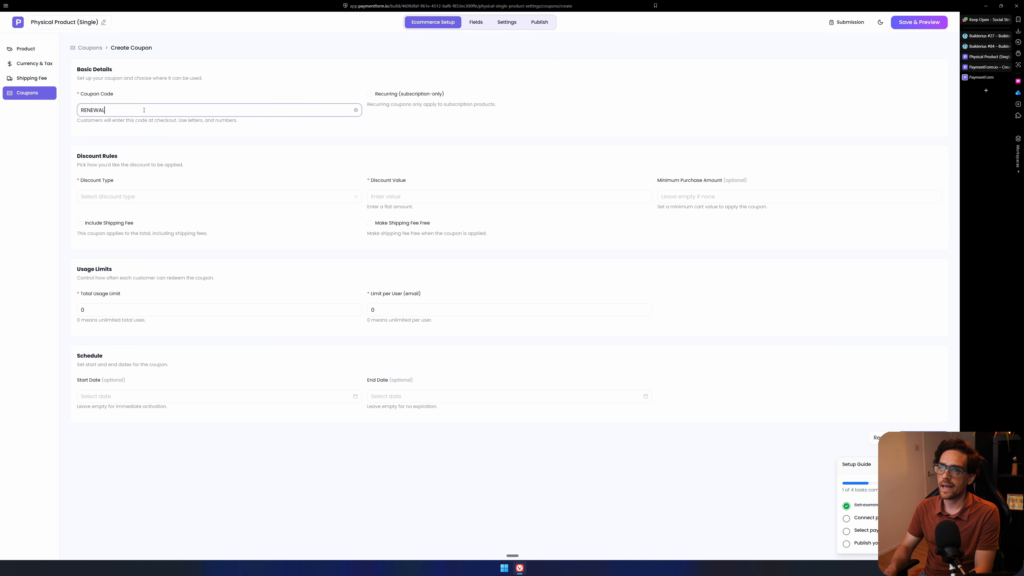
key("ctrl+a")
Set the coupon's discount type to Percentage (%) with a value of 10, and create the coupon
left_click(161, 200)
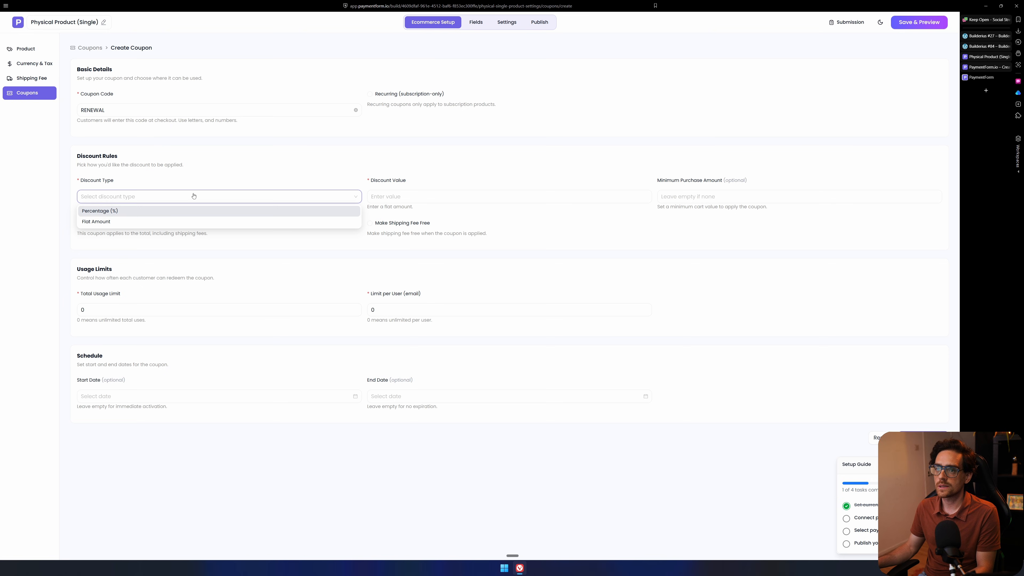
left_click(180, 212)
left_click(466, 196)
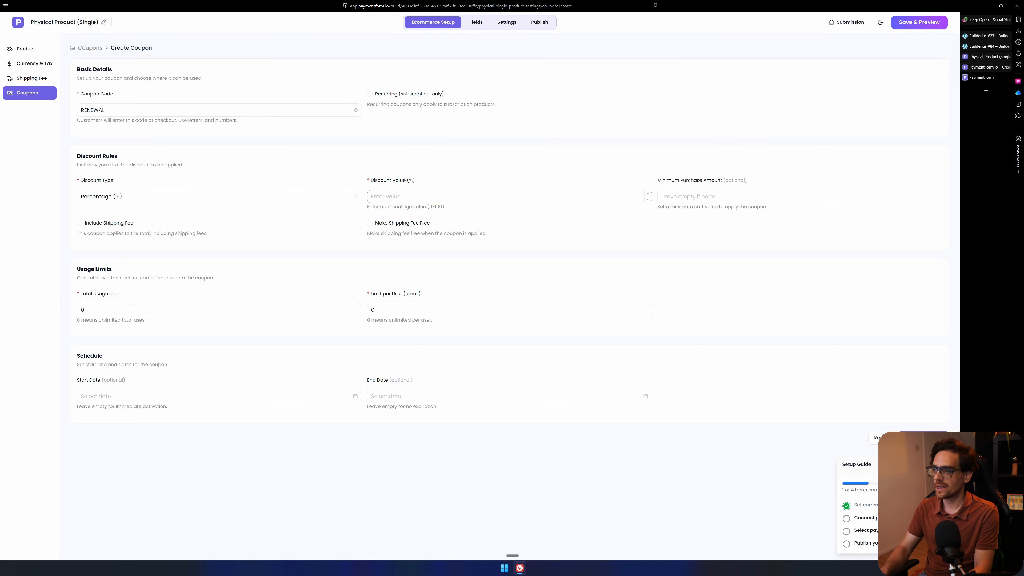
type("10")
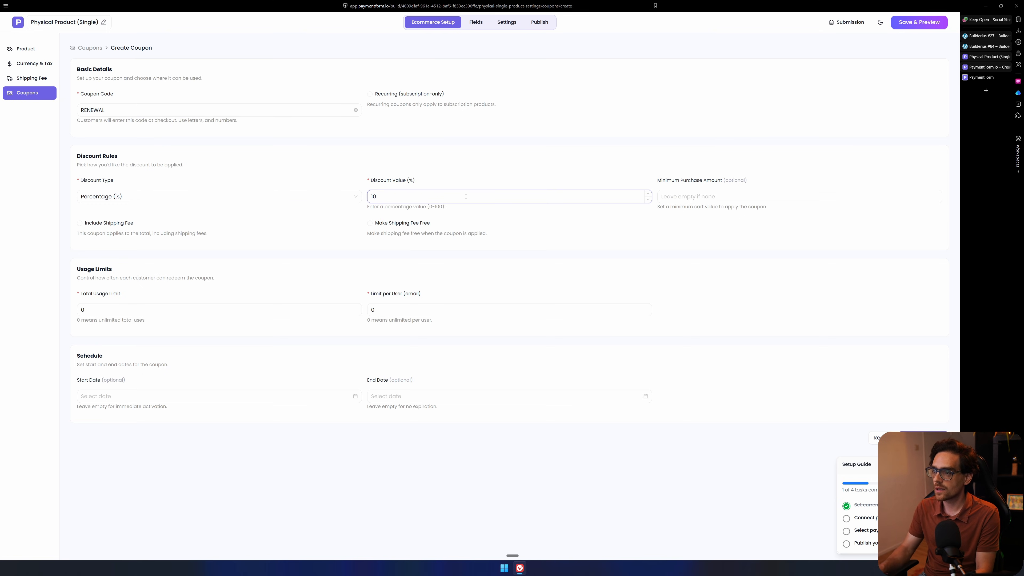
left_click(378, 229)
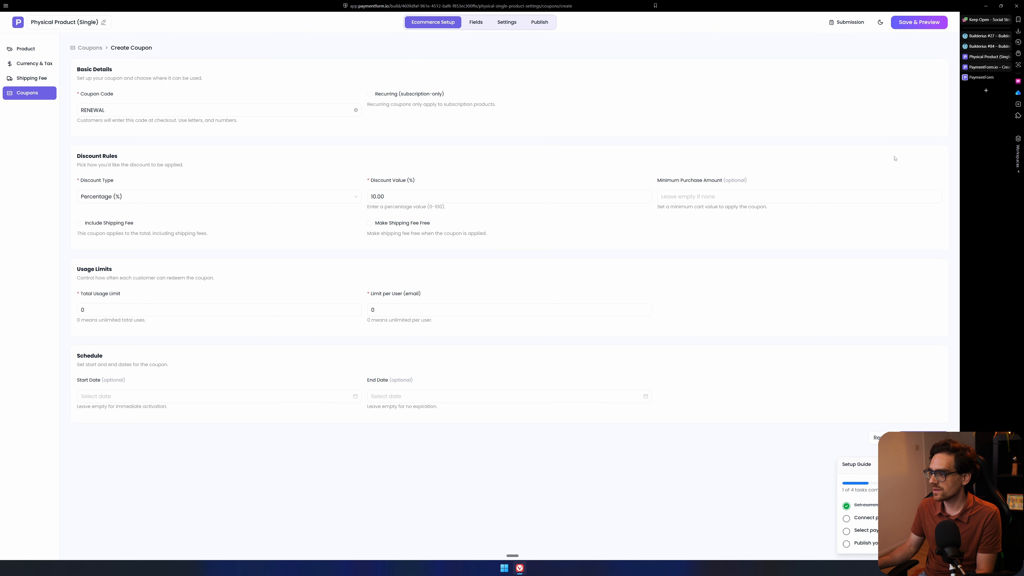
left_click(922, 437)
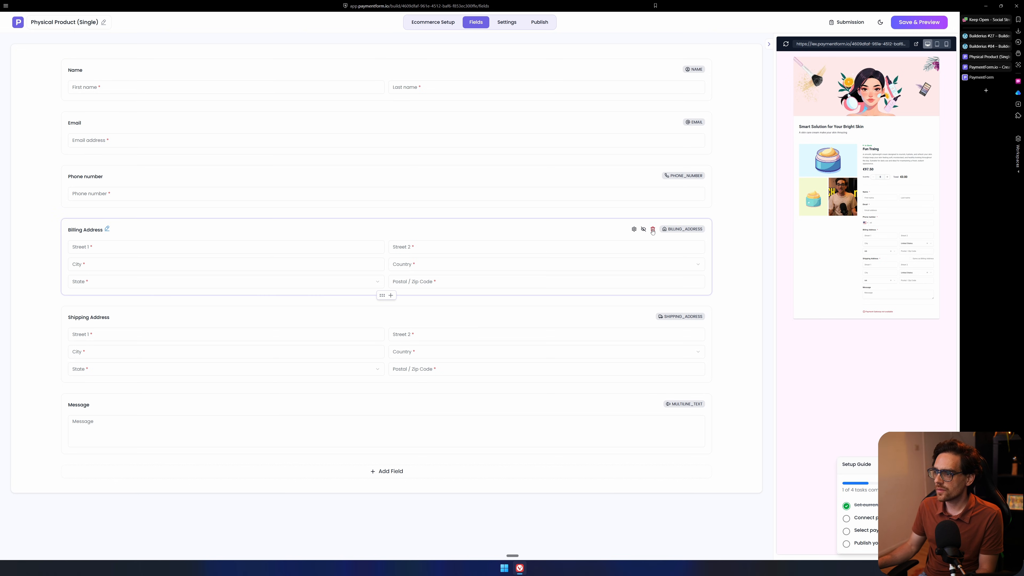
Delete the Billing Address, Shipping Address and Phone number fields from the form
left_click(653, 229)
left_click(641, 284)
left_click(653, 229)
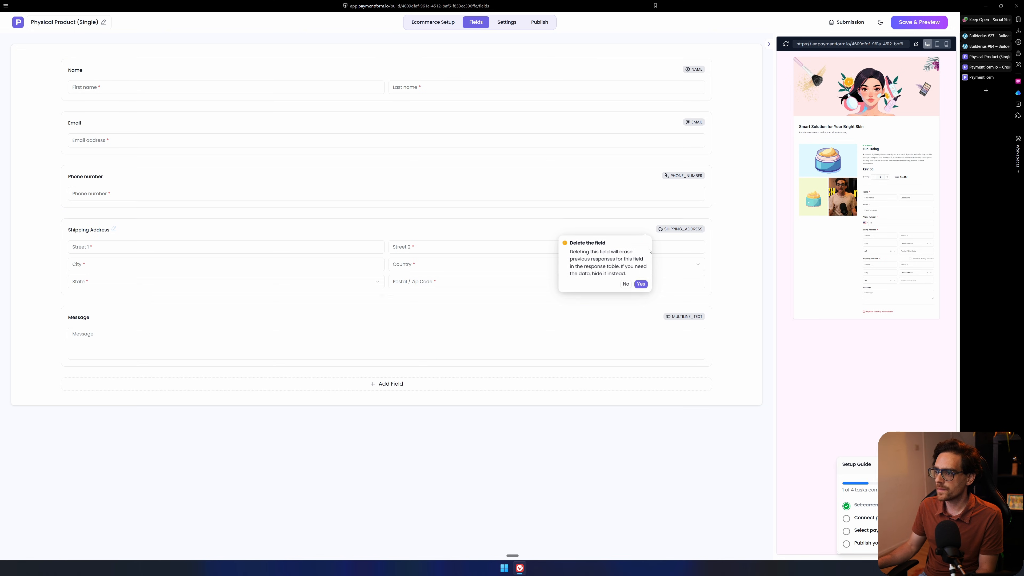
left_click(641, 284)
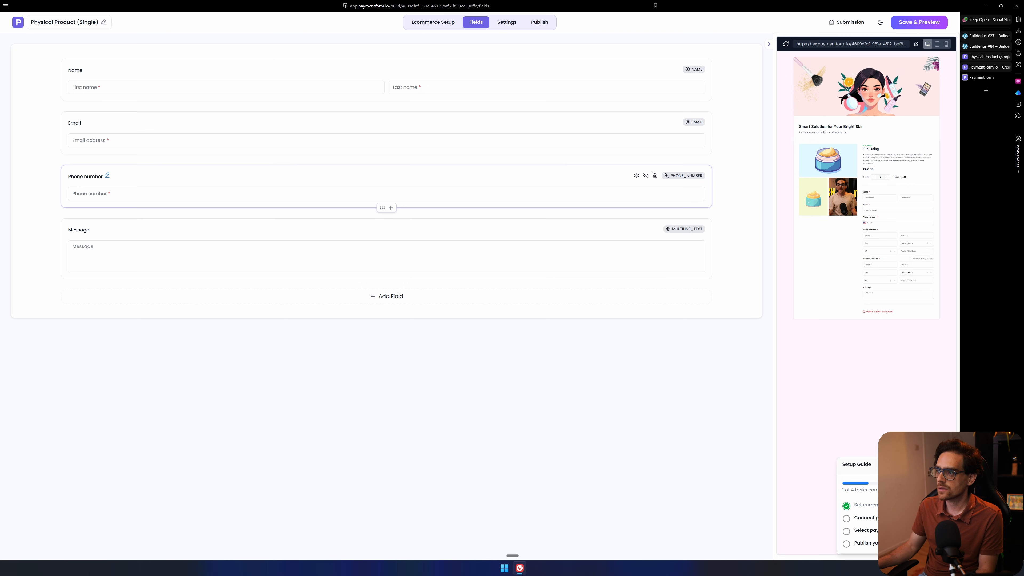
left_click(653, 175)
left_click(640, 229)
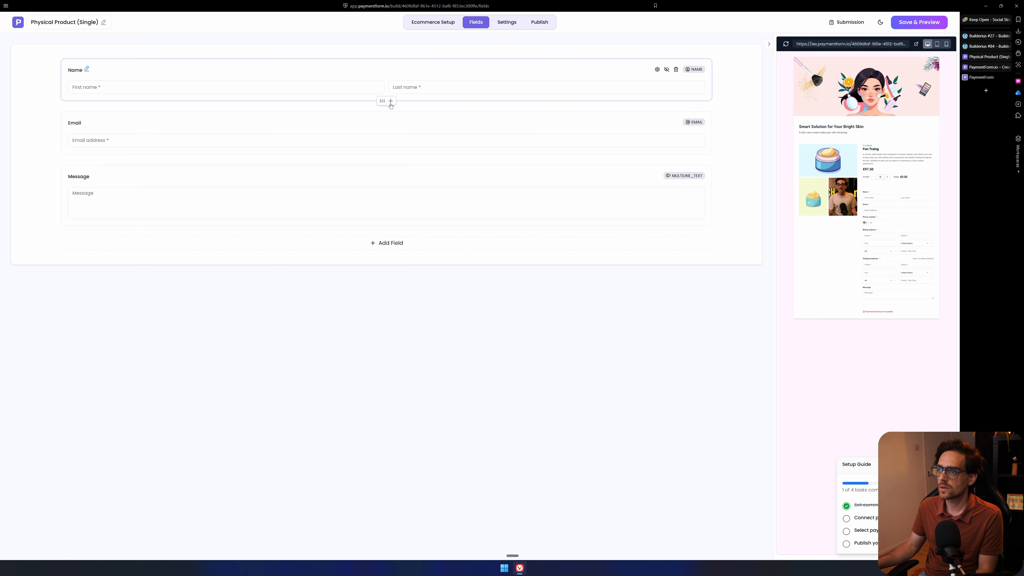
Add a second Name field directly below the existing one and label it "Dog's Name"
left_click(390, 102)
left_click(385, 132)
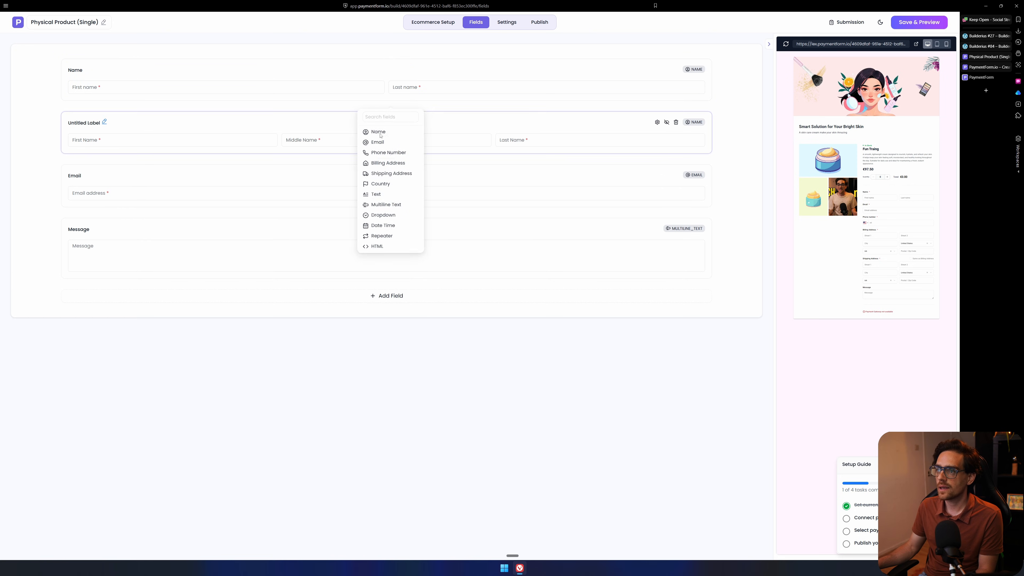
left_click(117, 122)
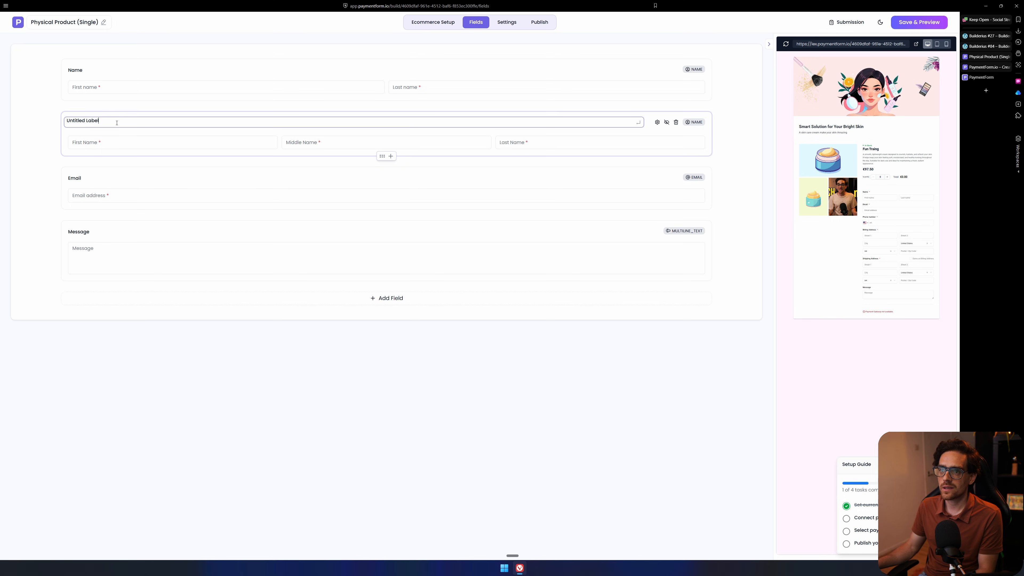
triple_click(117, 123)
type("Dog's Name")
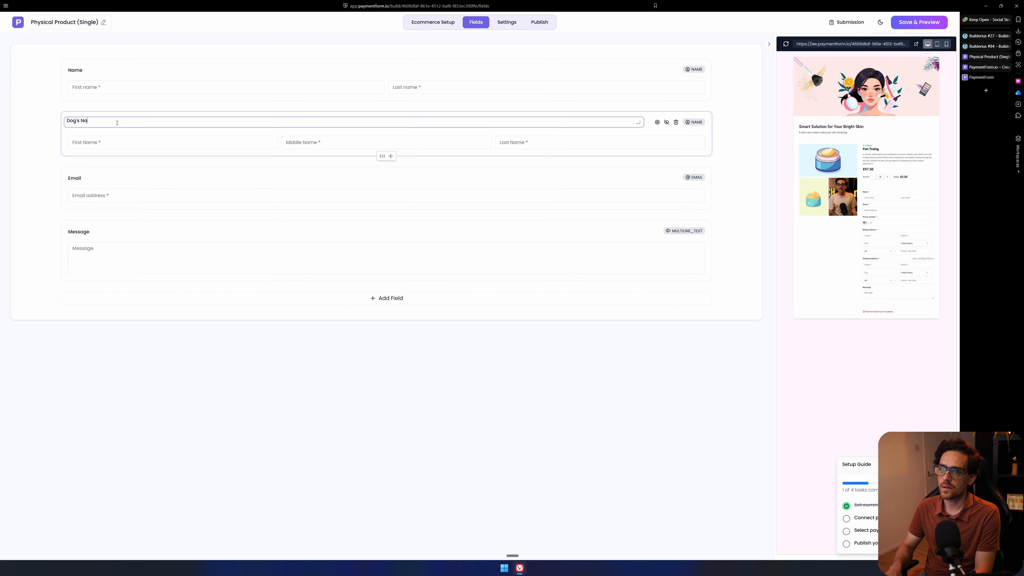
key("Return")
Disable the middle and last name parts of the Dog's Name field and set its first name placeholder to "Name of the Dog"
left_click(658, 125)
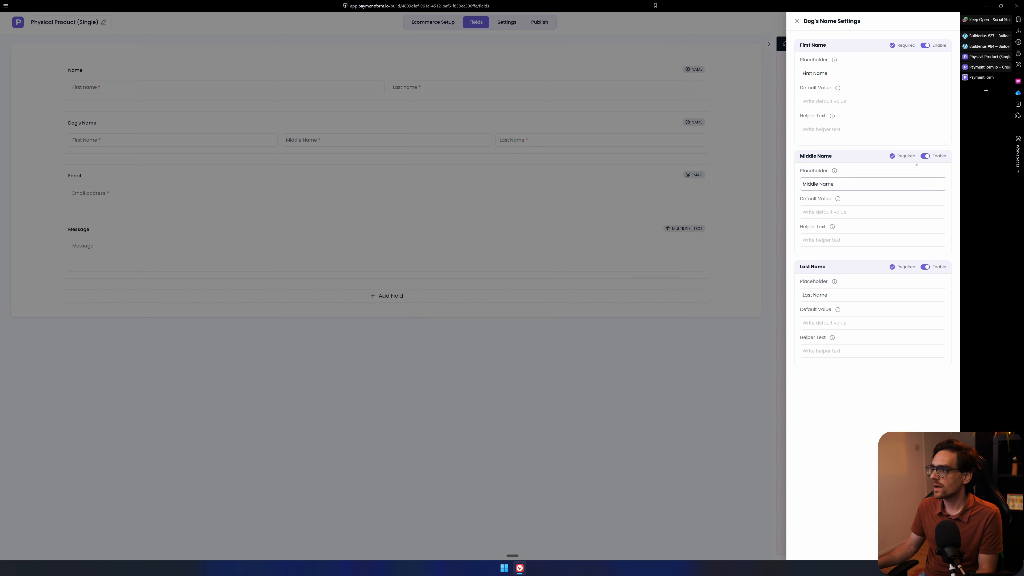
left_click(925, 155)
left_click(929, 270)
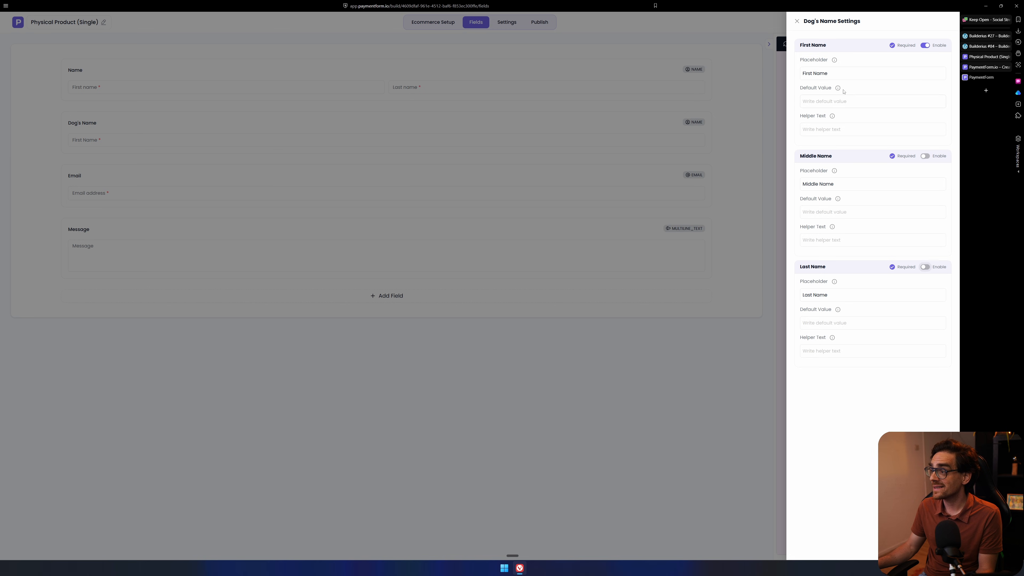
triple_click(852, 76)
type("Name of the Dog")
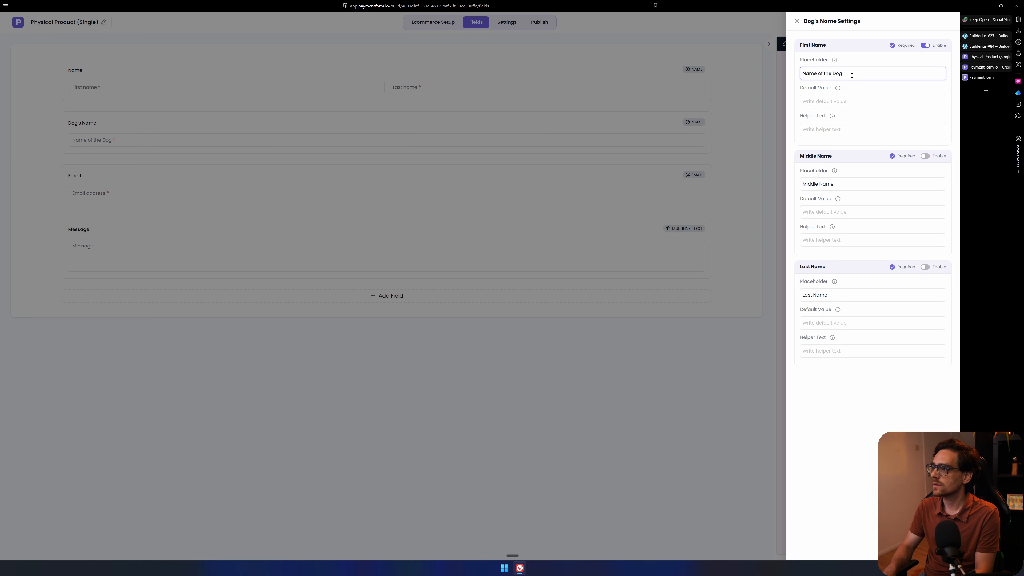
left_click(84, 125)
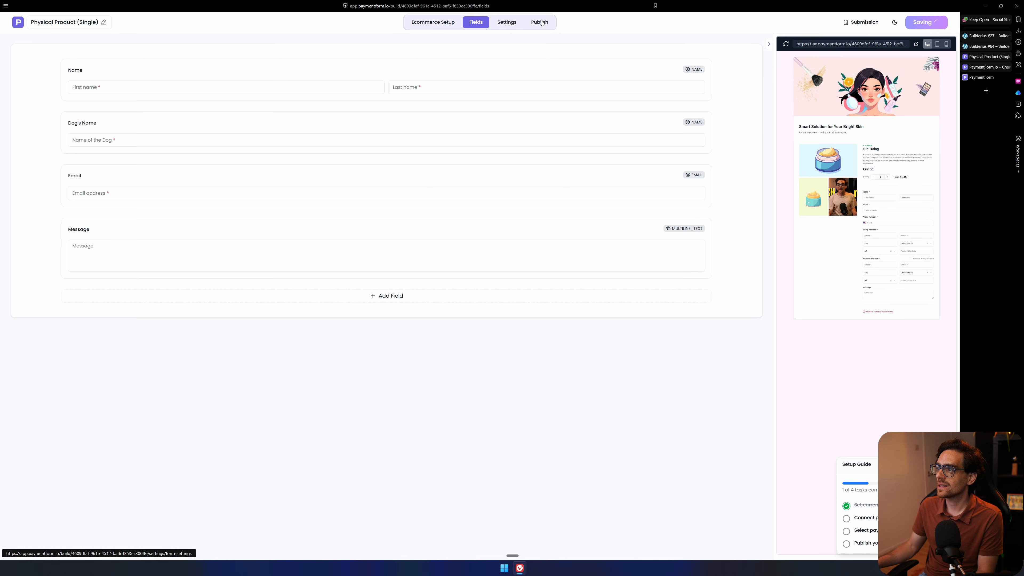
Replace the form's header image with the "thumbnail" picture from the Downloads folder
left_click(520, 22)
left_click(268, 189)
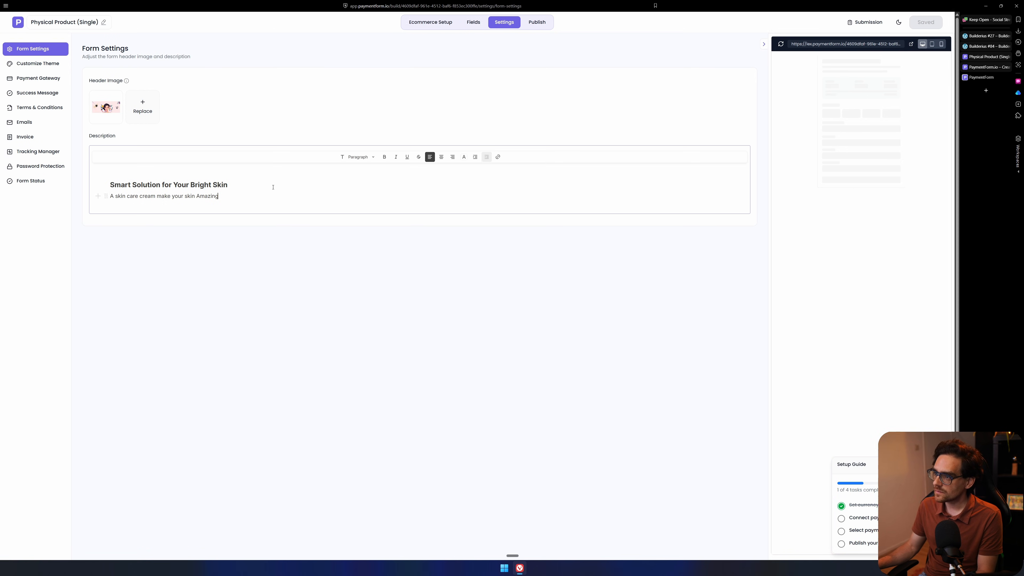
left_click(143, 106)
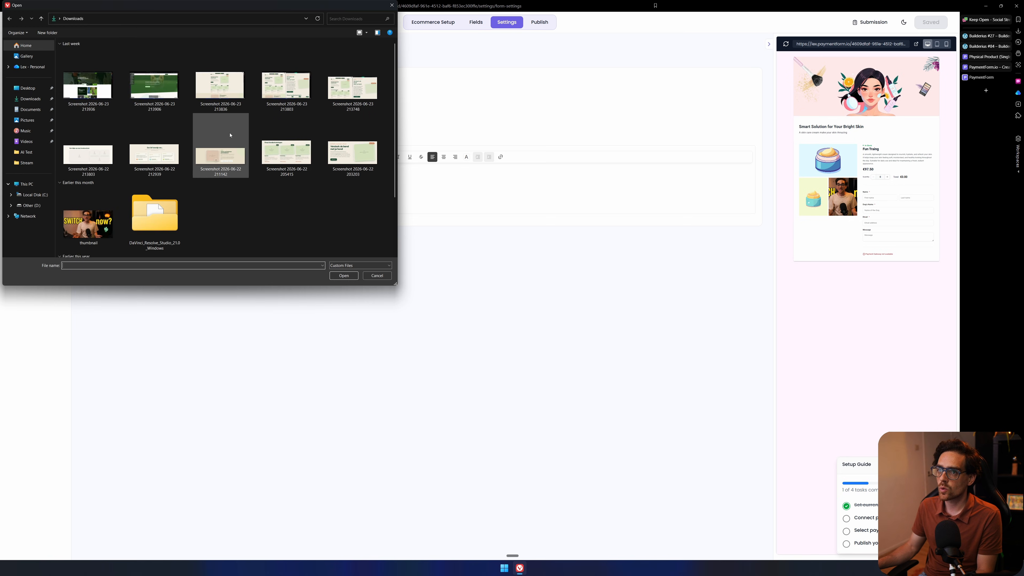
left_click(112, 196)
left_click(343, 275)
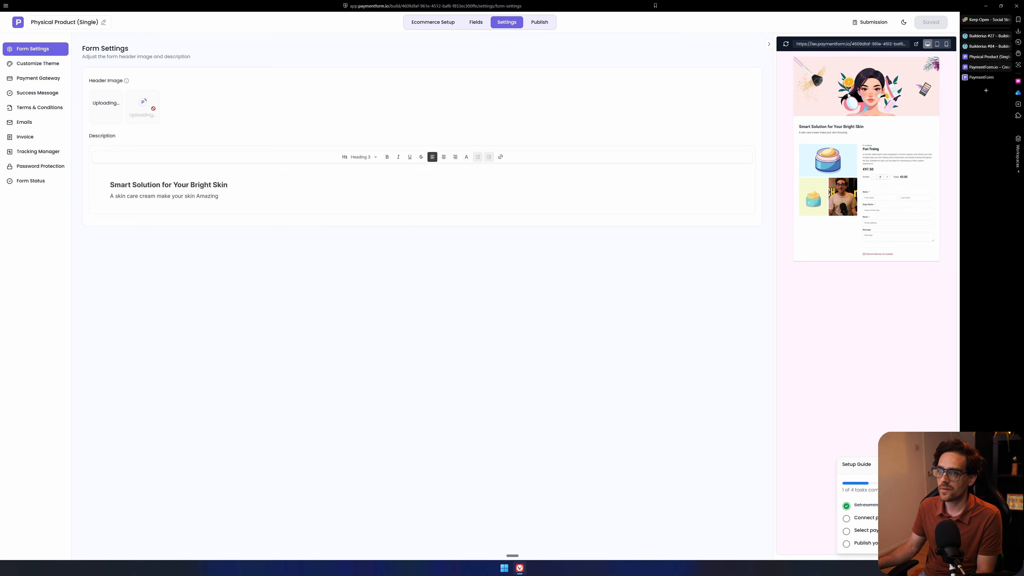
Replace the form description's heading with "Dogs Fit and Fun" and the paragraph below it with "Lessons"
left_click_drag(232, 197, 227, 188)
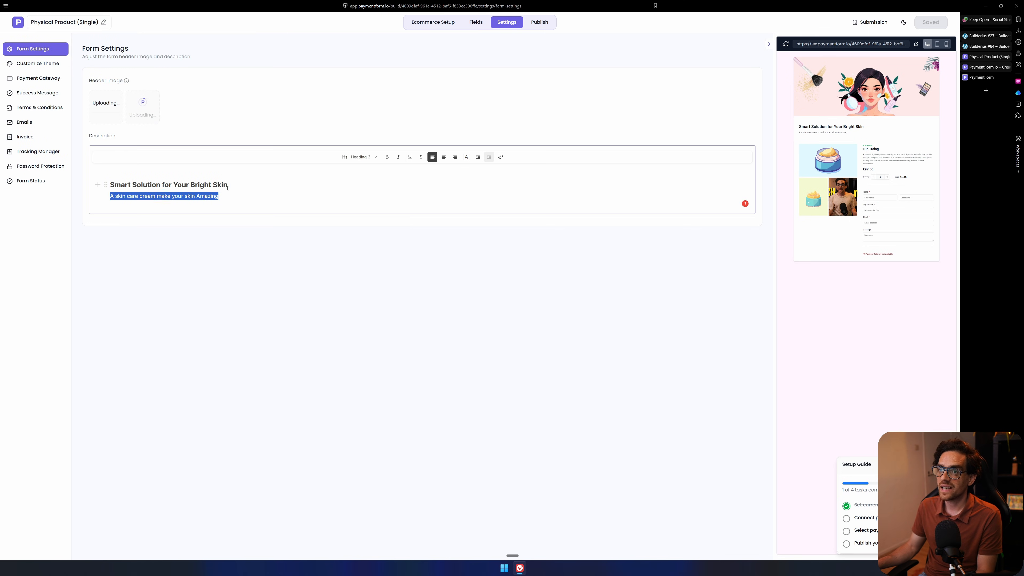
triple_click(204, 182)
type("Dogs Fi")
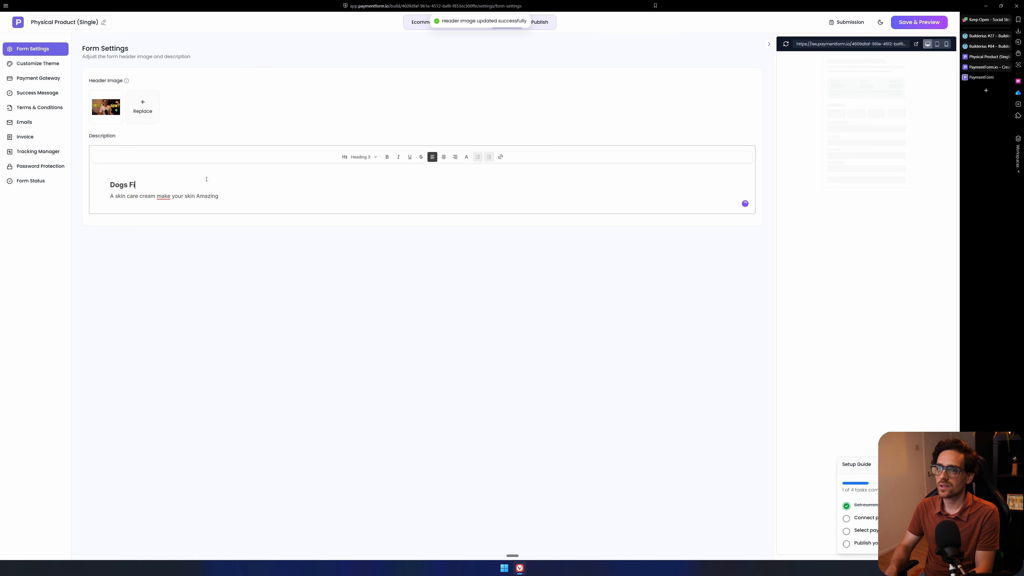
type("t and Fun")
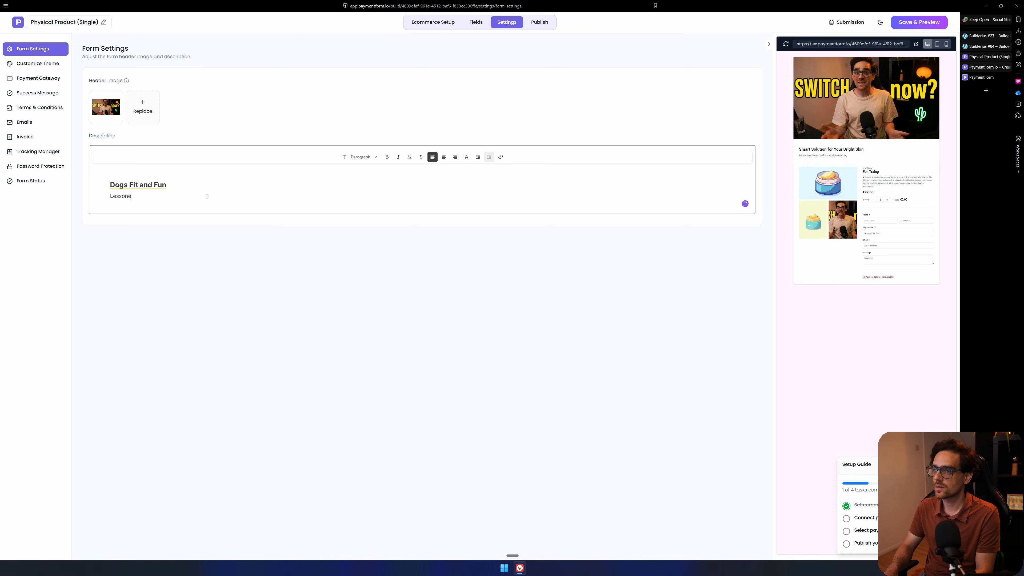
Review the form's theme, payment gateway, success message and terms and conditions settings
left_click(37, 64)
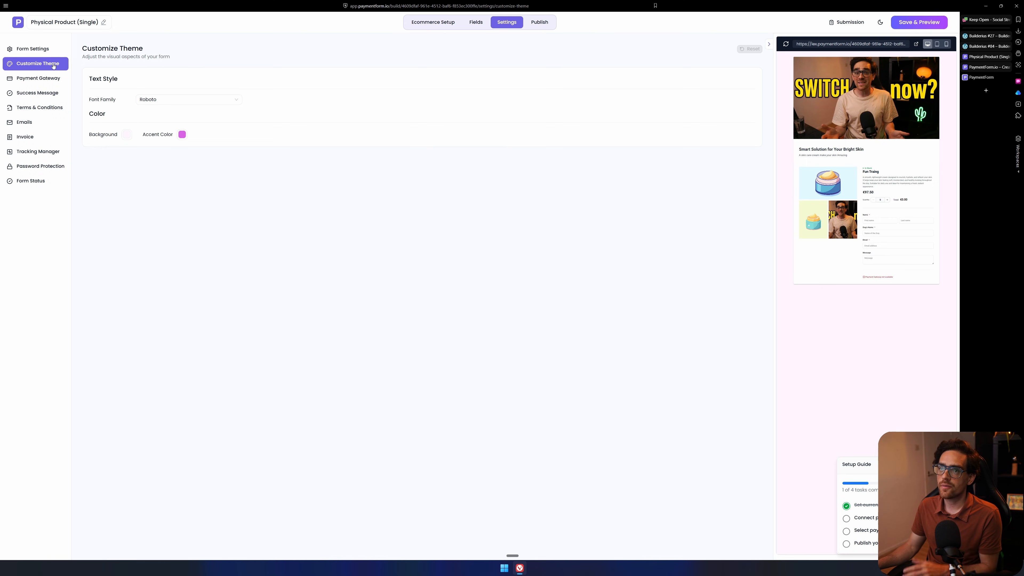
left_click(38, 78)
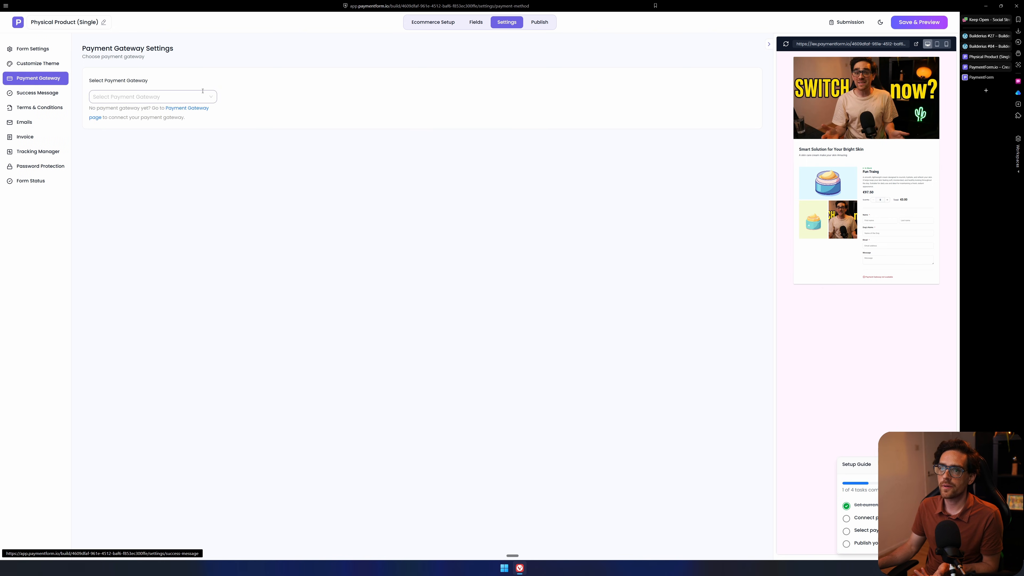
left_click(173, 97)
left_click(11, 81)
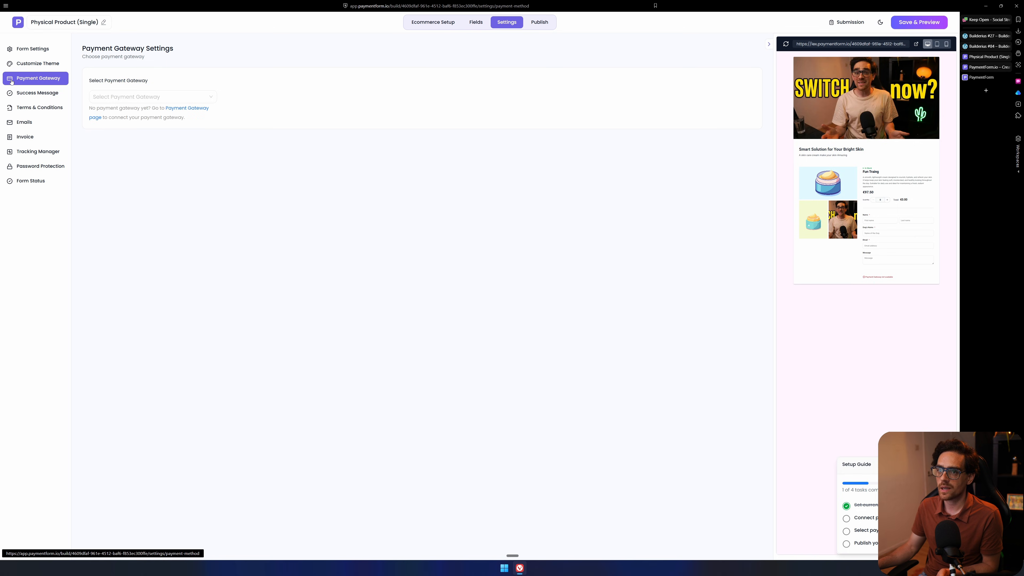
left_click(36, 93)
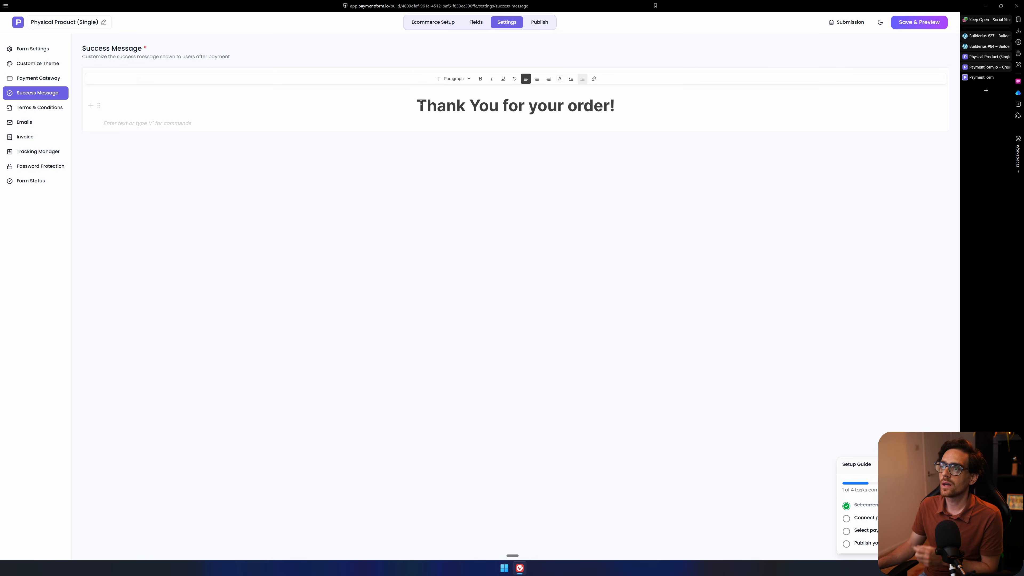
left_click_drag(420, 103, 614, 113)
left_click(41, 112)
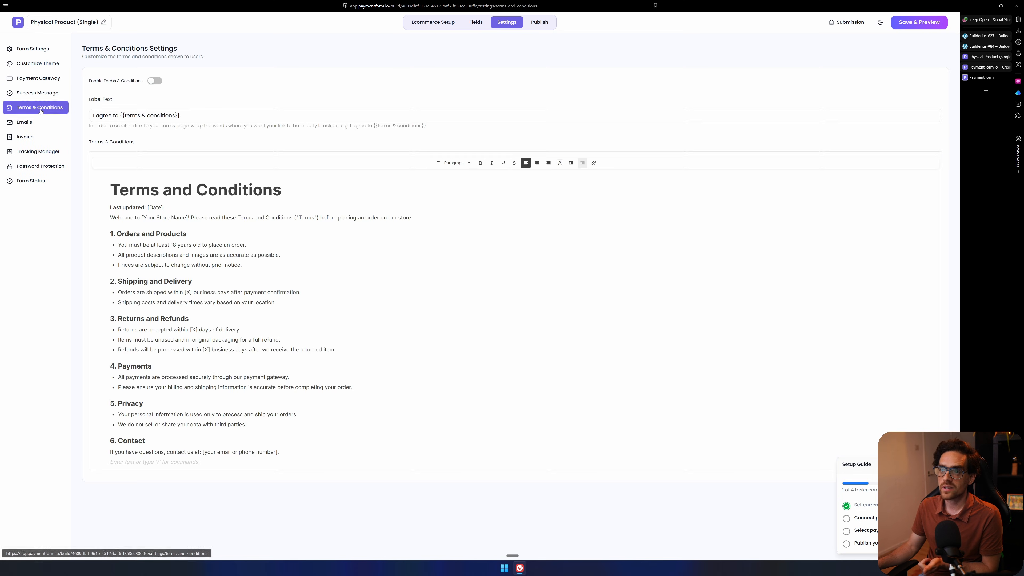
Review the form's notification and autoresponder emails, invoice layout, tracking integrations and form status settings
left_click(32, 123)
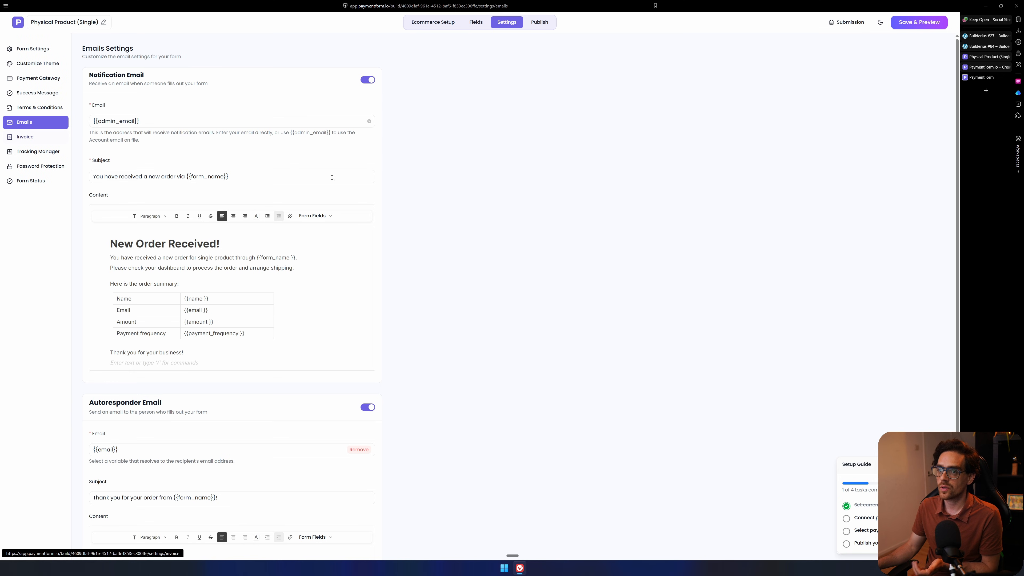
scroll(397, 184, "down", 4)
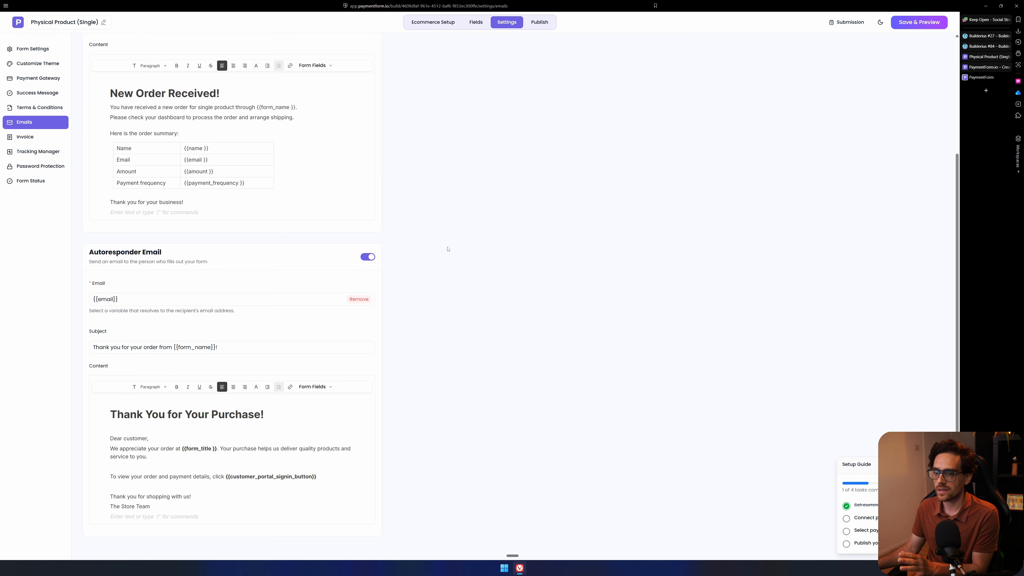
scroll(447, 249, "up", 4)
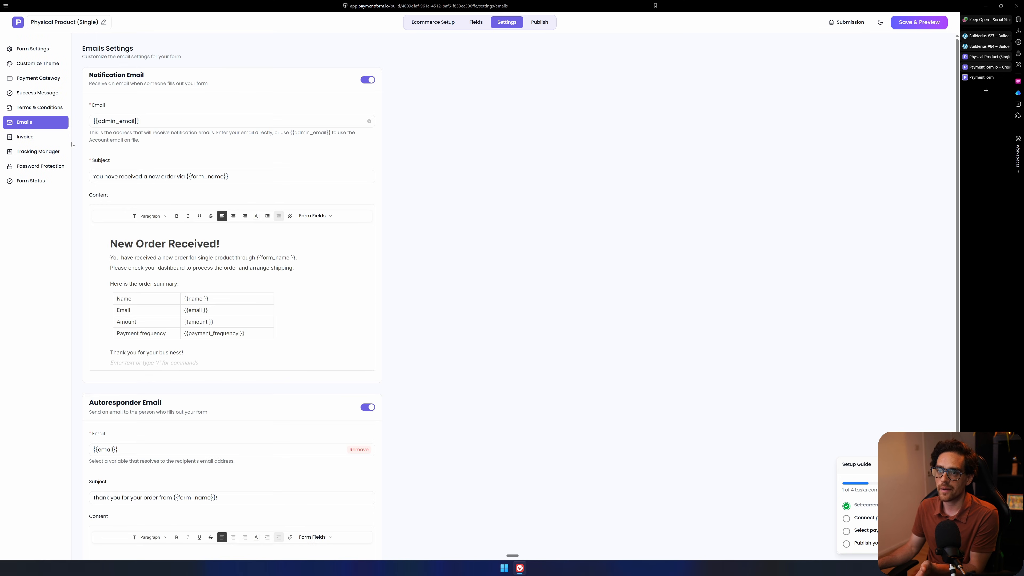
left_click(32, 138)
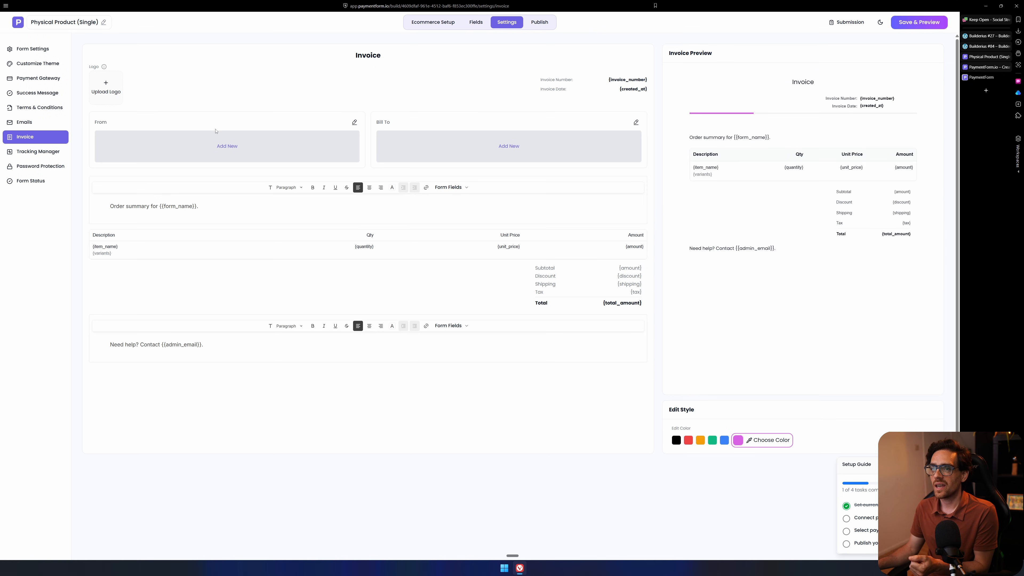
left_click(46, 152)
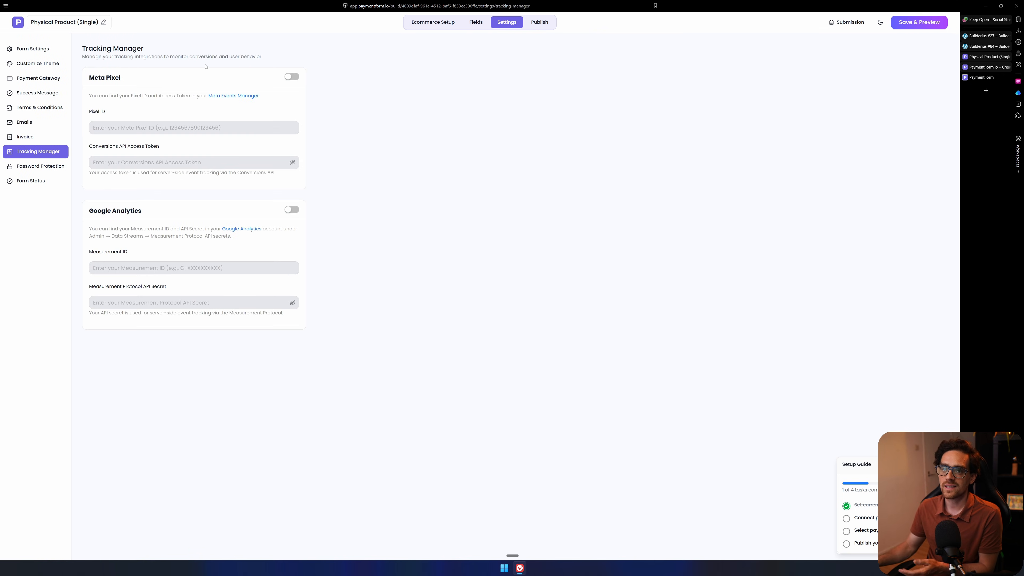
left_click(39, 180)
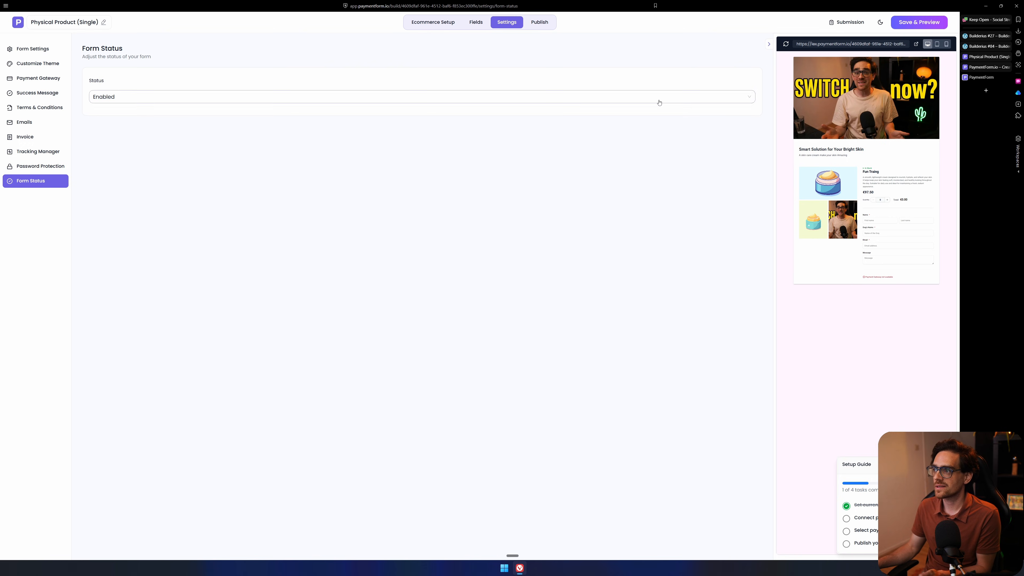
Open the payment form's share link from its publishing options in a new browser tab to view the public form
left_click(540, 26)
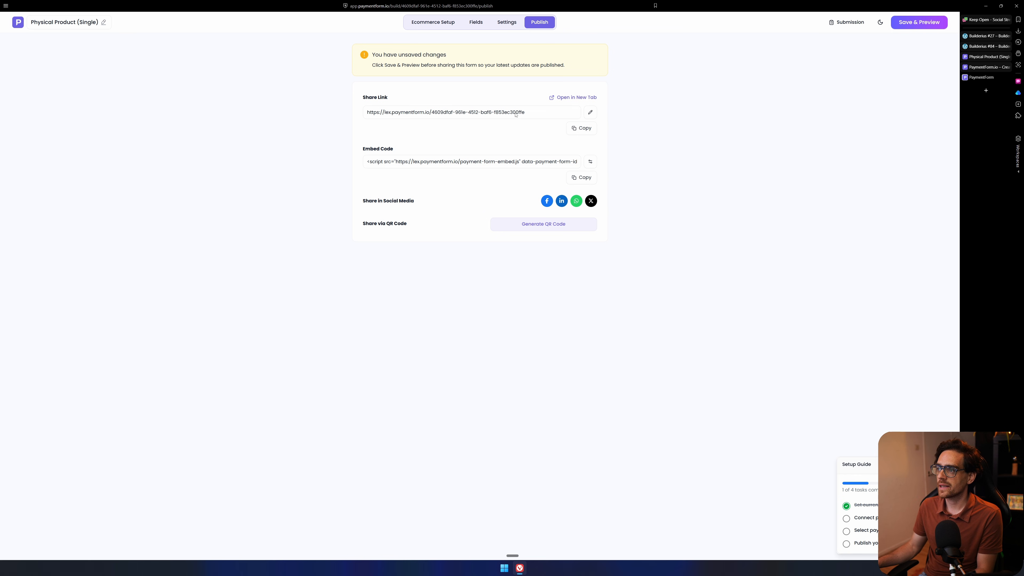
left_click(973, 47)
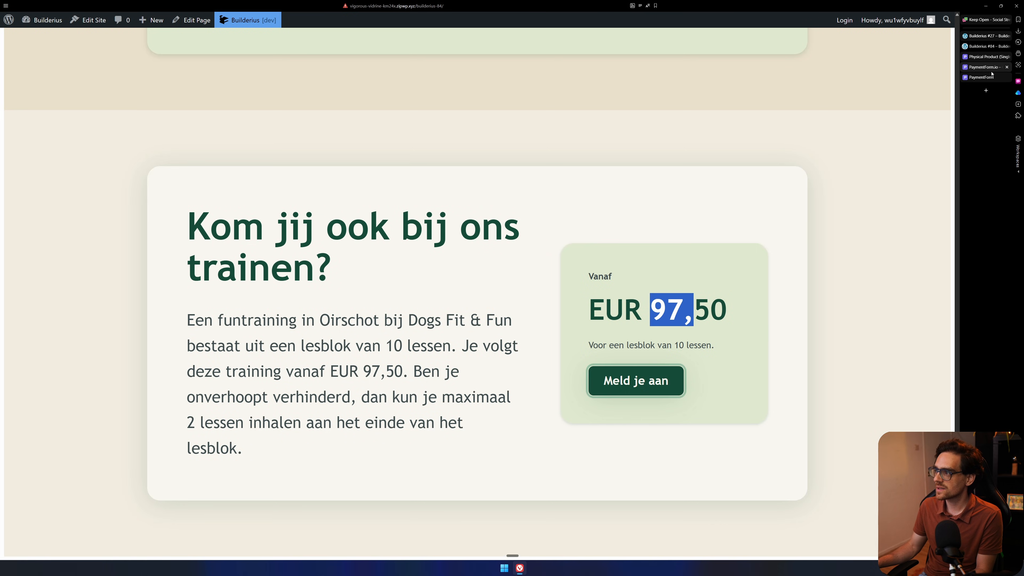
left_click(984, 78)
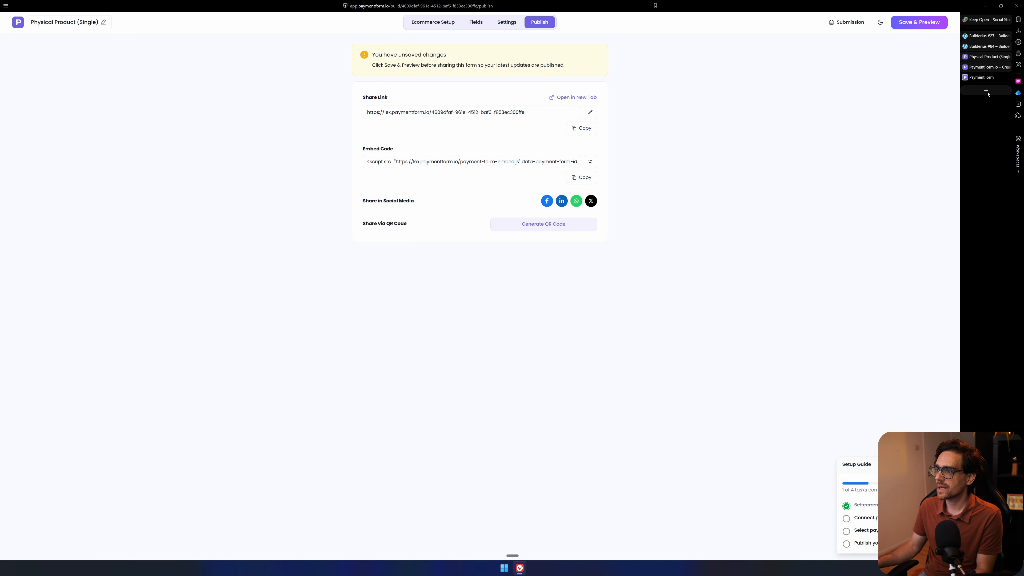
left_click(985, 91)
type("https://lex.paymentform.io/4609dfaf-961e-4512-baf6-f853ec300ffe")
key("Return")
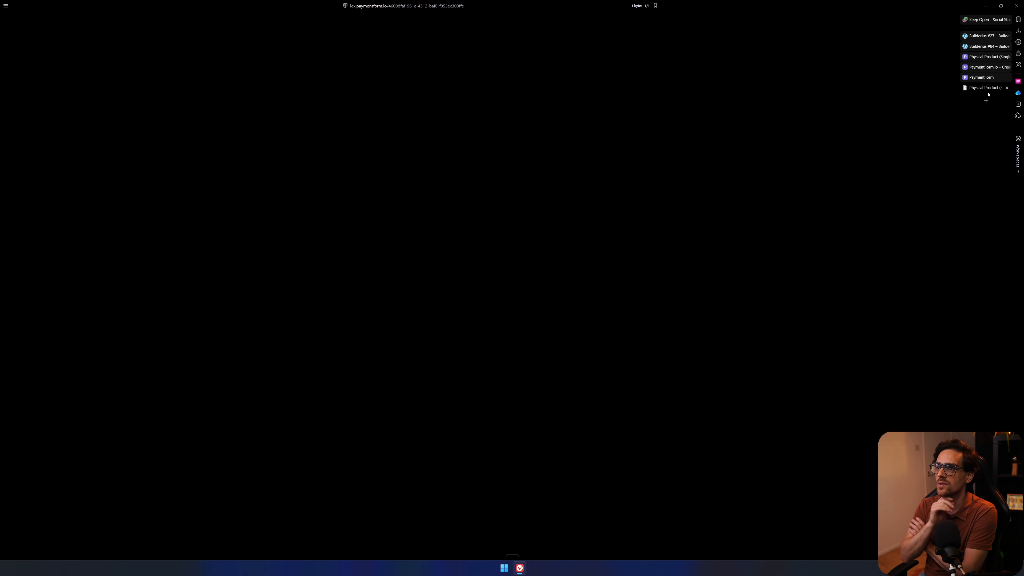